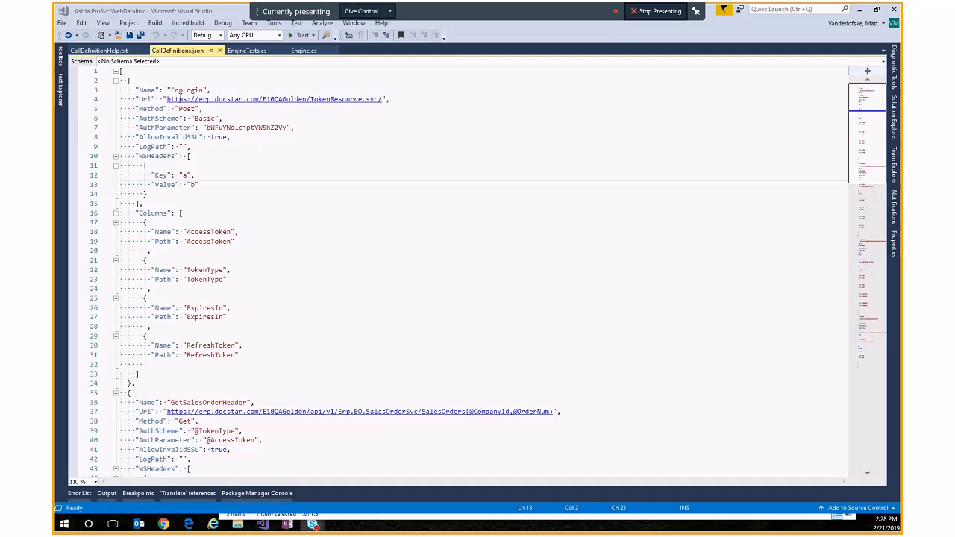
Step: Open the CallDefinitionHelp.txt schema description and return to CallDefinitions.json
{"action": "left_click", "coordinate": [105, 52]}
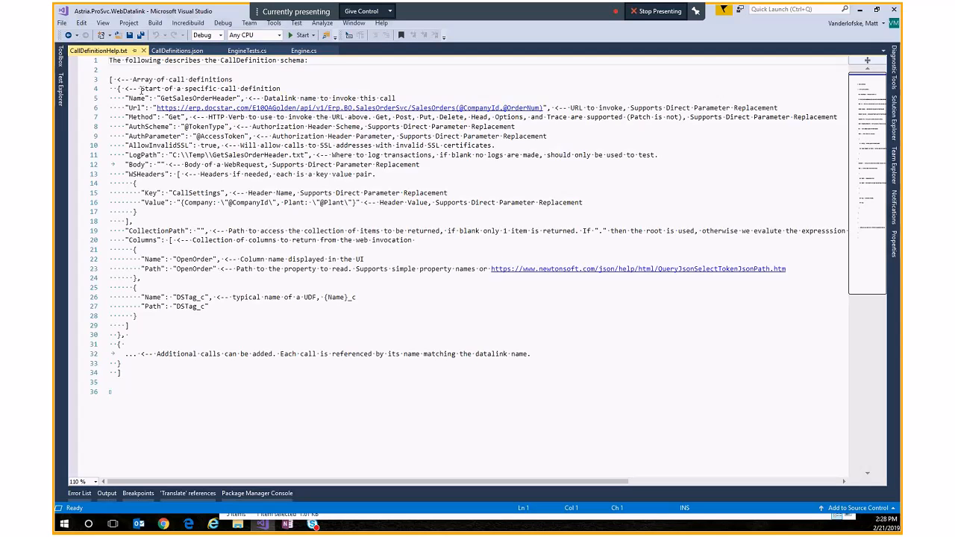
{"action": "left_click", "coordinate": [172, 52]}
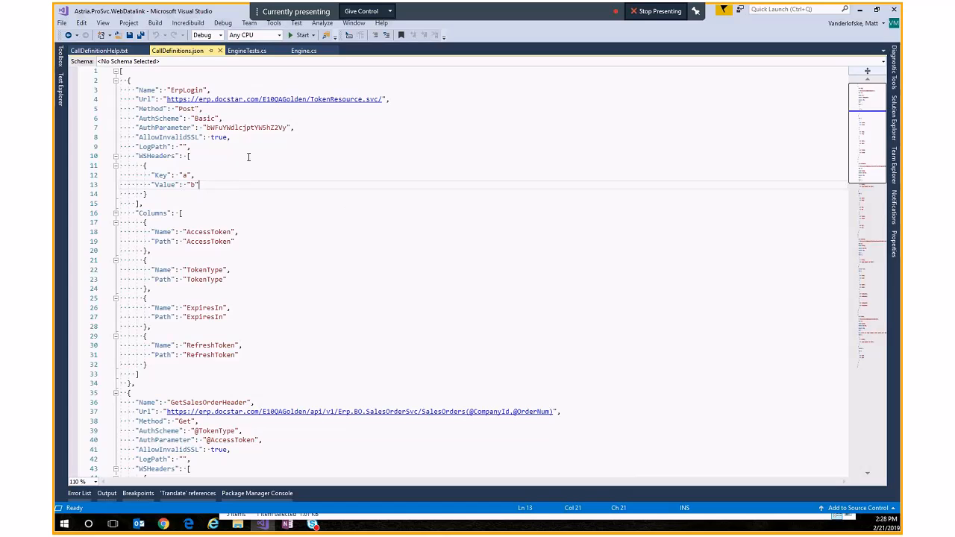
Step: Examine the ErpLogin call definition, highlighting its Name value and the whole first call block
{"action": "left_click", "coordinate": [216, 89]}
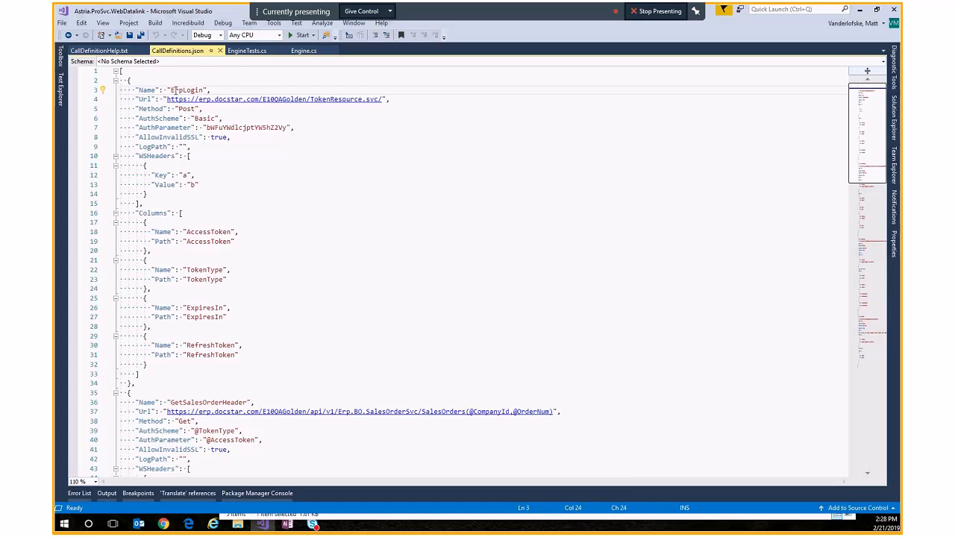
{"action": "left_click_drag", "start_coordinate": [136, 91], "coordinate": [161, 89]}
{"action": "left_click", "coordinate": [203, 91]}
{"action": "double_click", "coordinate": [179, 90]}
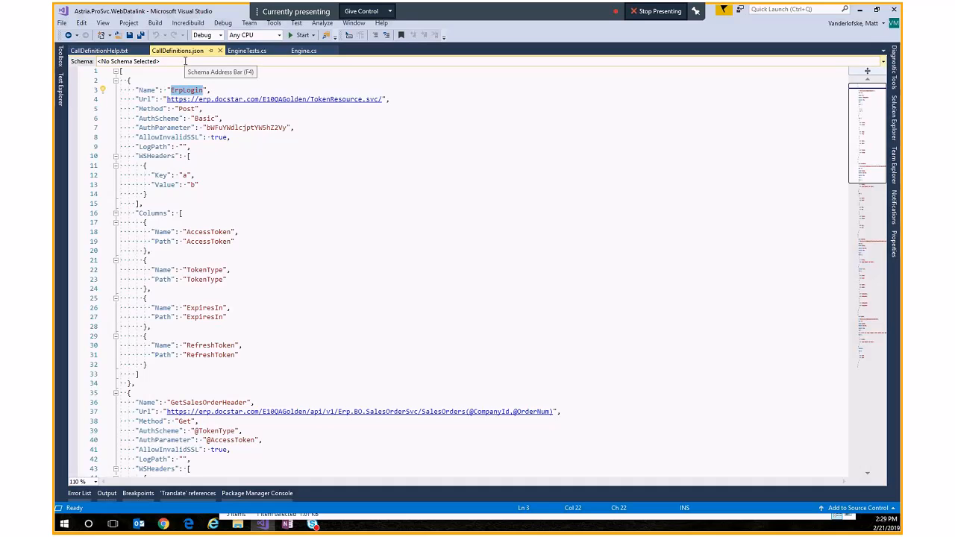
{"action": "left_click", "coordinate": [223, 90]}
{"action": "double_click", "coordinate": [186, 91]}
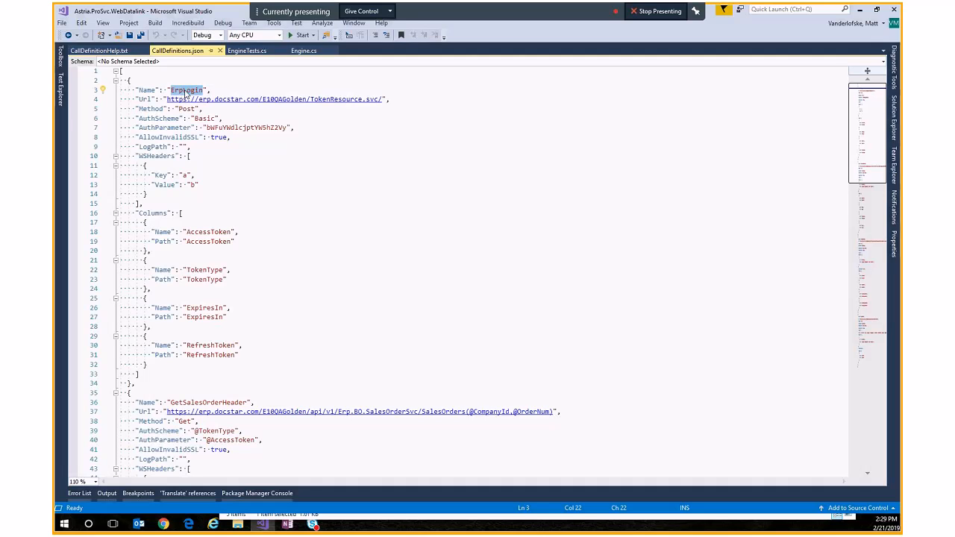
{"action": "left_click_drag", "start_coordinate": [134, 384], "coordinate": [257, 80]}
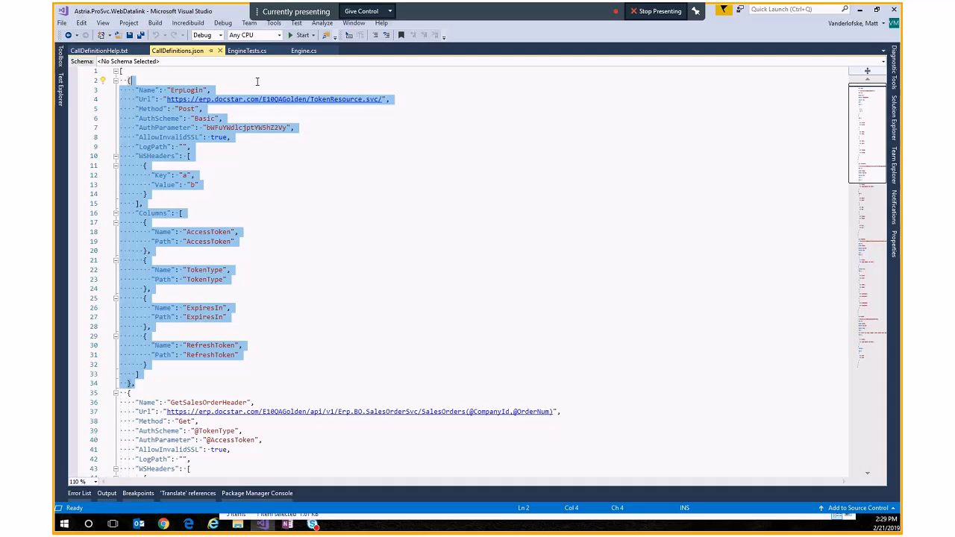
{"action": "left_click", "coordinate": [237, 138]}
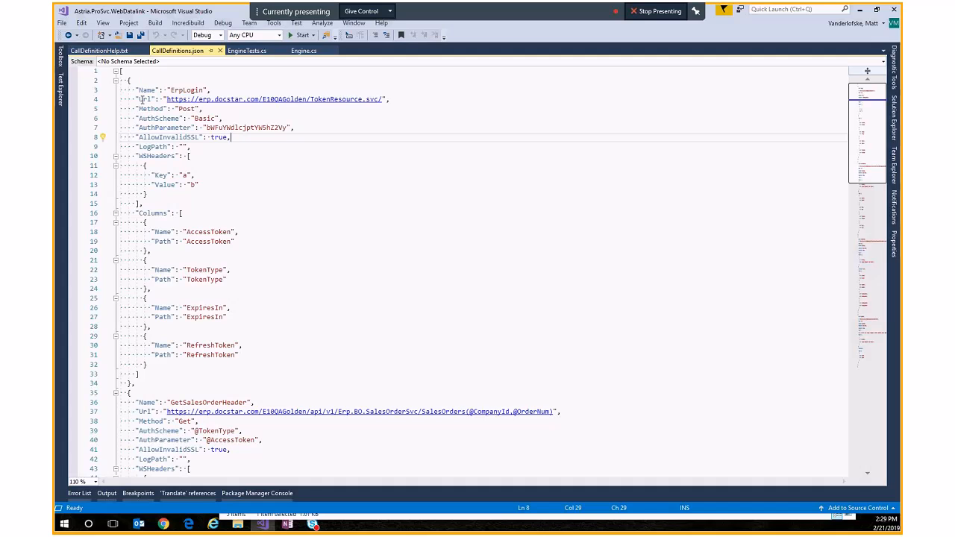
Step: Compare the ErpLogin Url field with its description about direct parameter replacement in the help file
{"action": "double_click", "coordinate": [141, 99]}
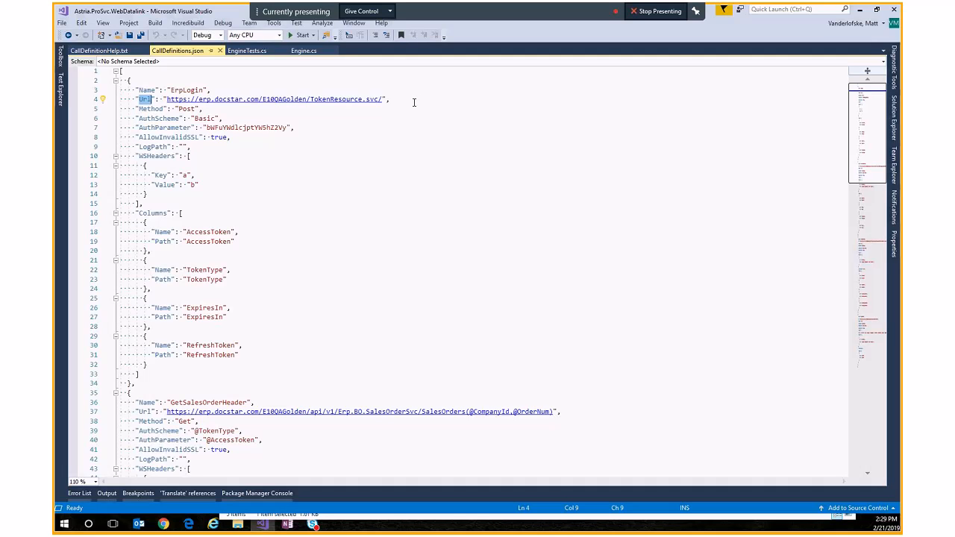
{"action": "left_click", "coordinate": [104, 51]}
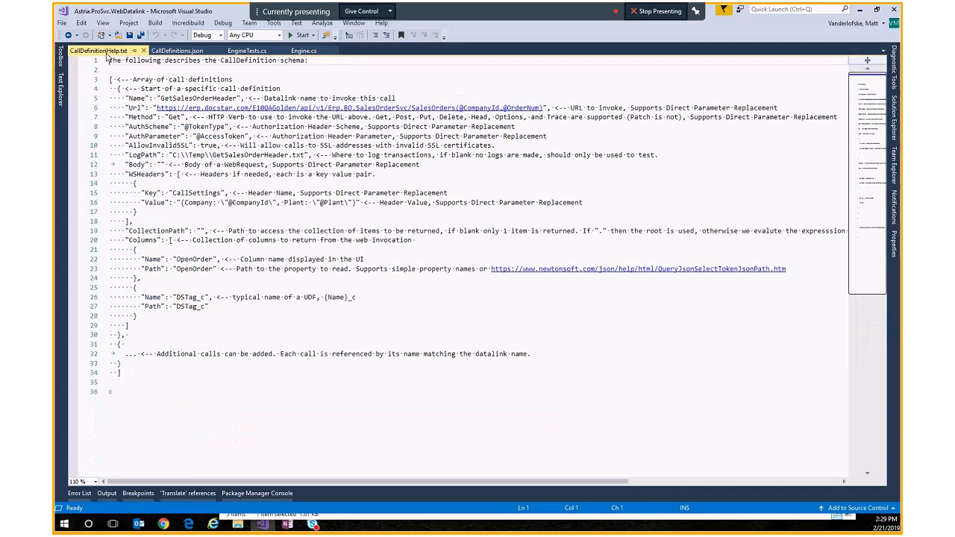
{"action": "left_click_drag", "start_coordinate": [630, 108], "coordinate": [788, 111]}
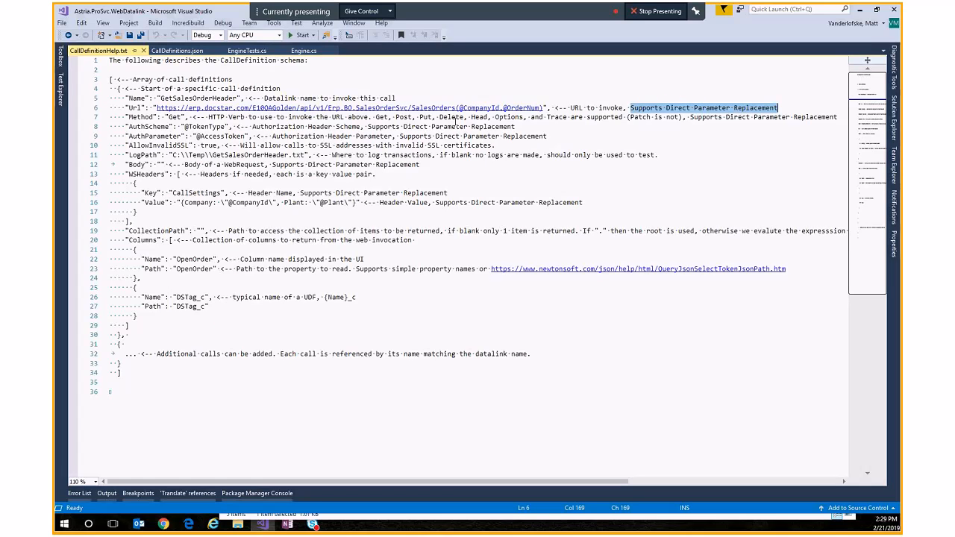
{"action": "left_click", "coordinate": [177, 49]}
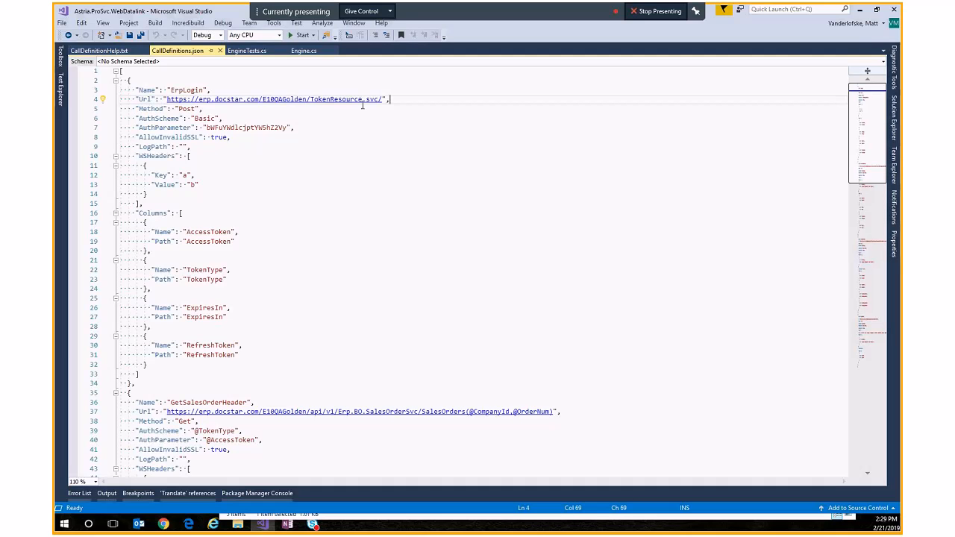
{"action": "key", "text": "Down"}
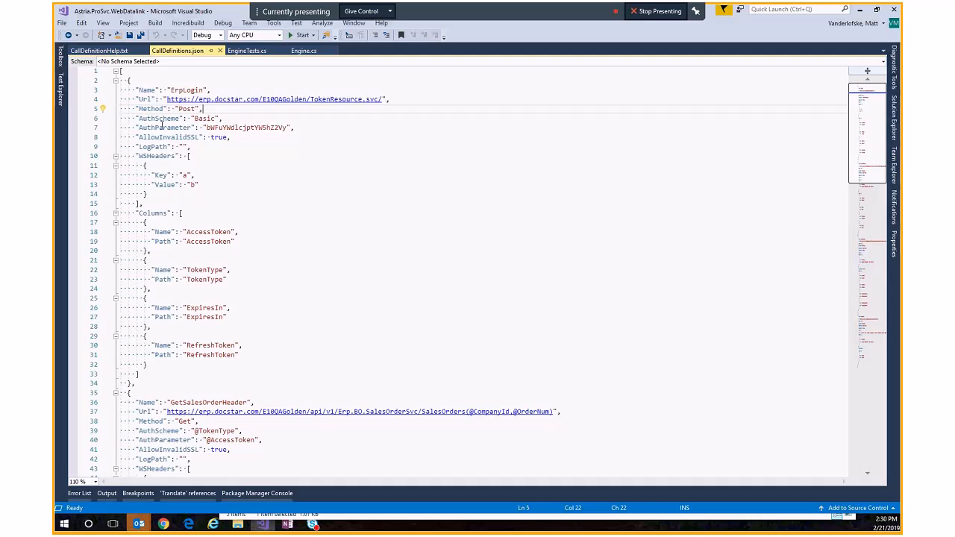
Step: Examine the AuthScheme and AuthParameter values of the ErpLogin call
{"action": "double_click", "coordinate": [163, 117]}
{"action": "double_click", "coordinate": [204, 118]}
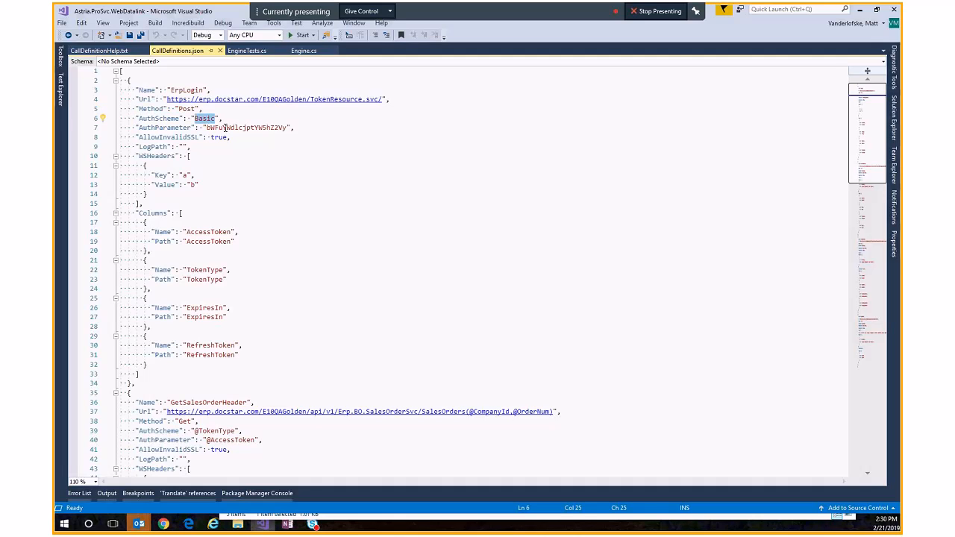
{"action": "double_click", "coordinate": [241, 128]}
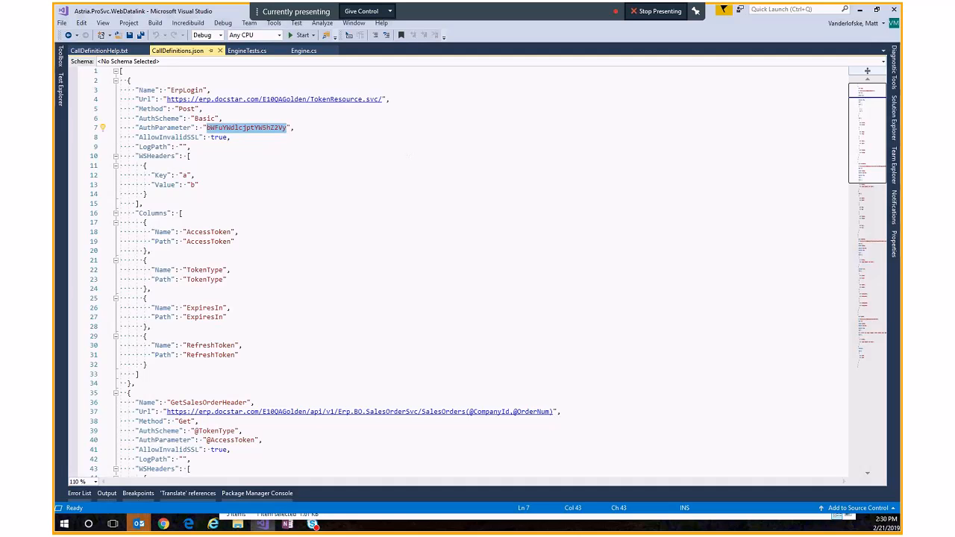
Step: Switch to the browser and Base64-encode the login's username and password on base64encode.org, then select the encoded result
{"action": "left_click", "coordinate": [163, 524]}
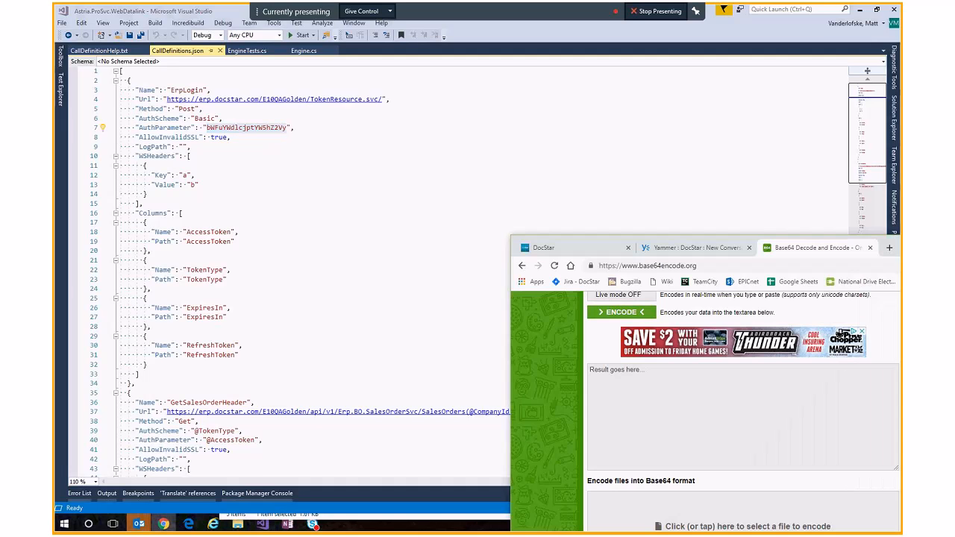
{"action": "left_click_drag", "start_coordinate": [648, 83], "coordinate": [381, 70]}
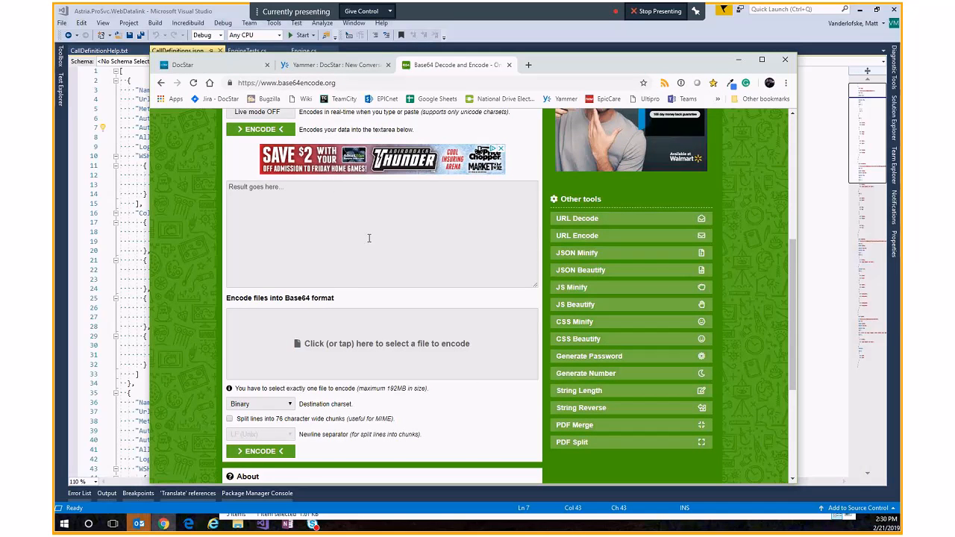
{"action": "scroll", "coordinate": [369, 238], "scroll_direction": "up", "scroll_amount": 4}
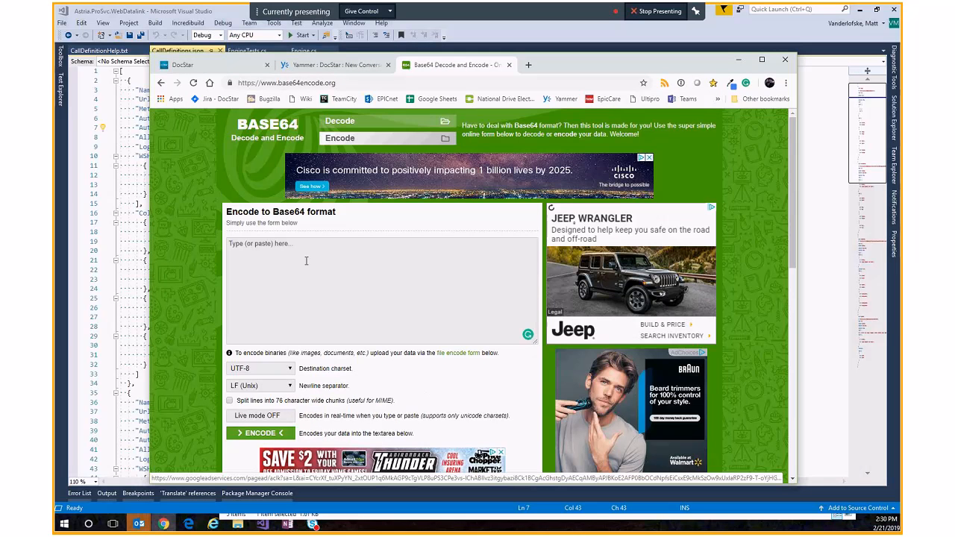
{"action": "left_click", "coordinate": [306, 260]}
{"action": "scroll", "coordinate": [306, 260], "scroll_direction": "down", "scroll_amount": 3}
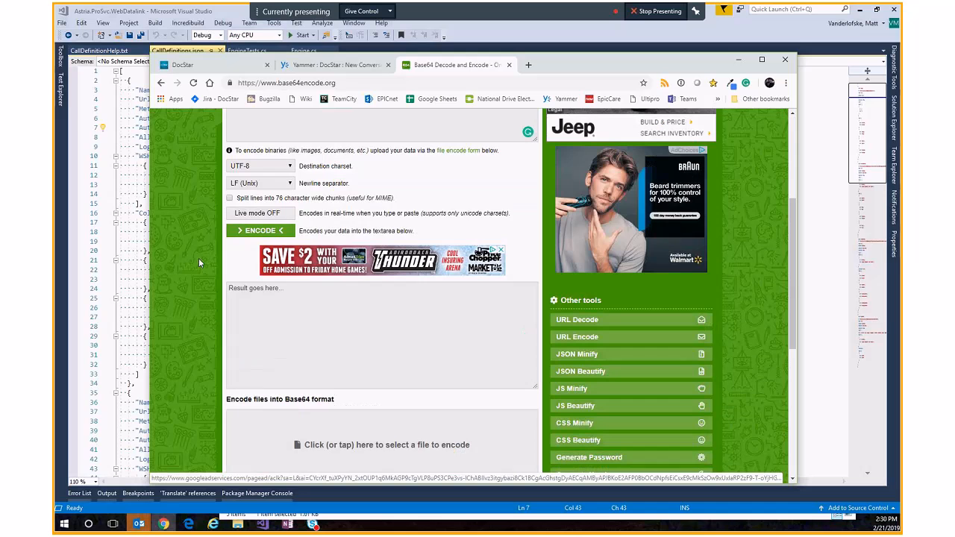
{"action": "left_click", "coordinate": [254, 231]}
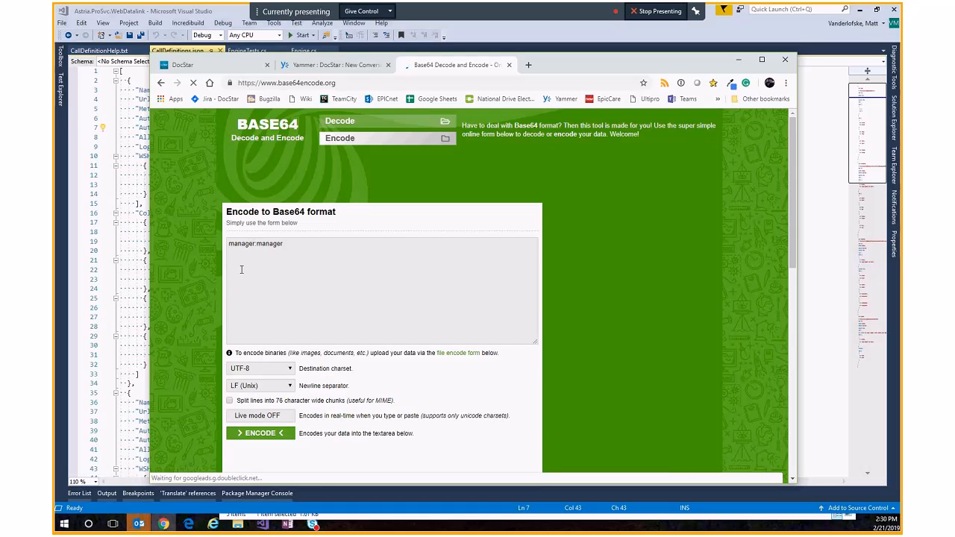
{"action": "left_click", "coordinate": [292, 237]}
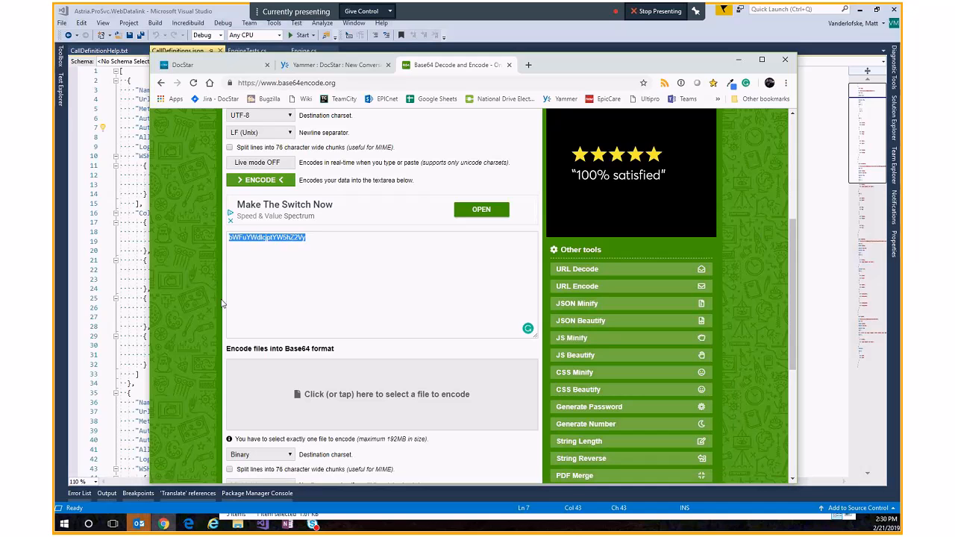
{"action": "left_click_drag", "start_coordinate": [557, 58], "coordinate": [586, 147]}
{"action": "left_click", "coordinate": [767, 148]}
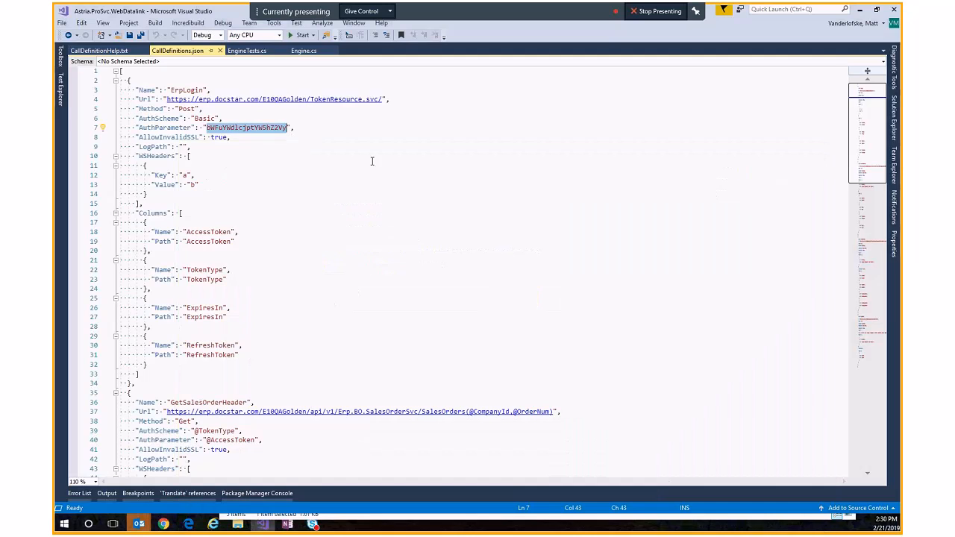
Step: Examine the AllowInvalidSSL, LogPath and WSHeaders entries of the ErpLogin call
{"action": "double_click", "coordinate": [187, 137]}
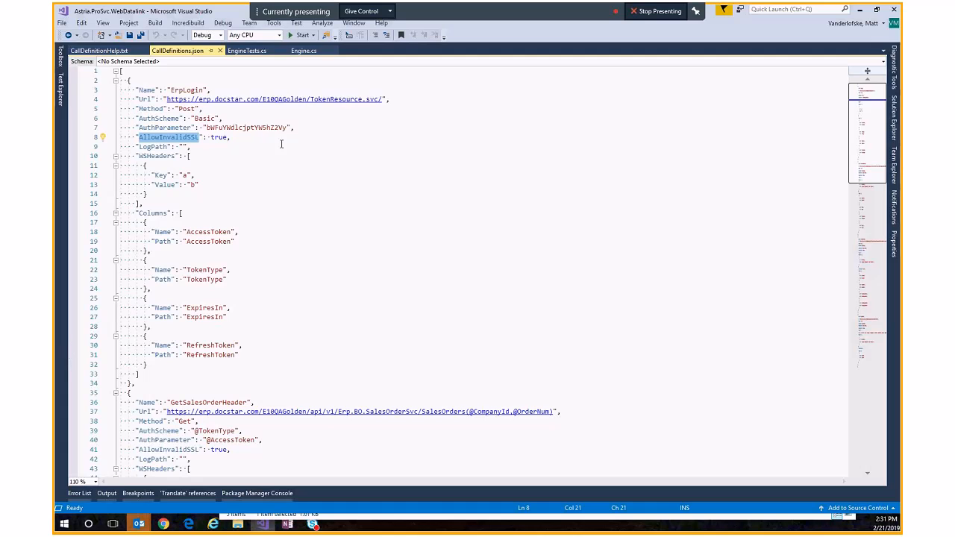
{"action": "left_click", "coordinate": [214, 147]}
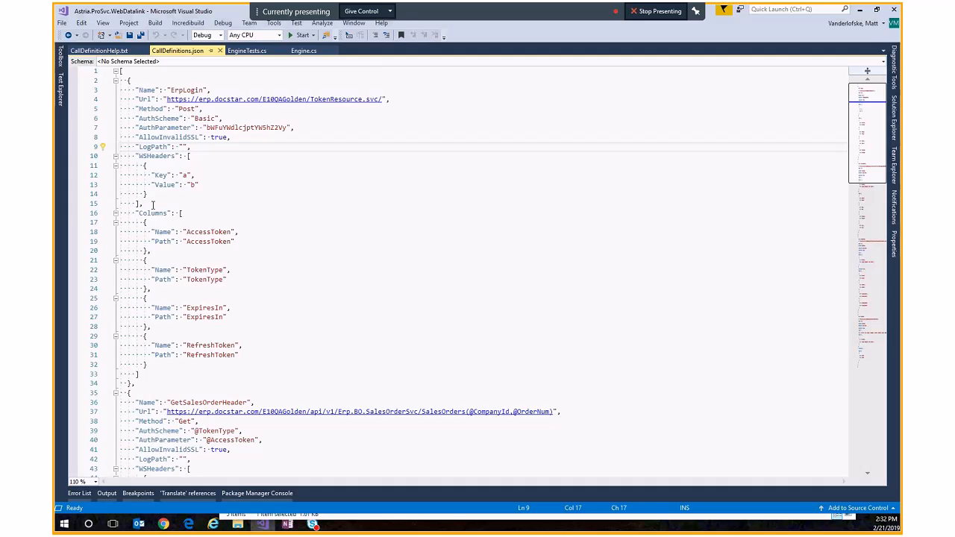
{"action": "left_click_drag", "start_coordinate": [149, 196], "coordinate": [138, 157]}
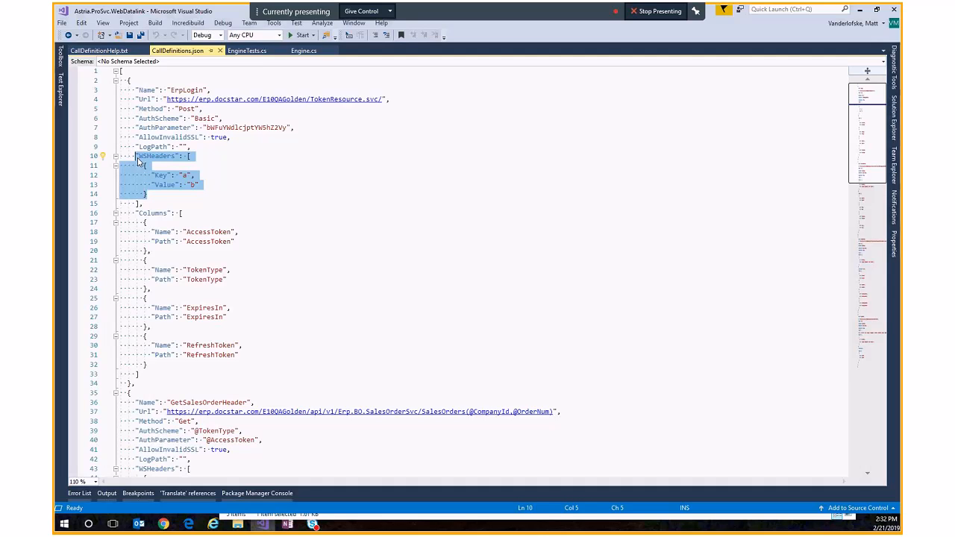
{"action": "left_click", "coordinate": [214, 181]}
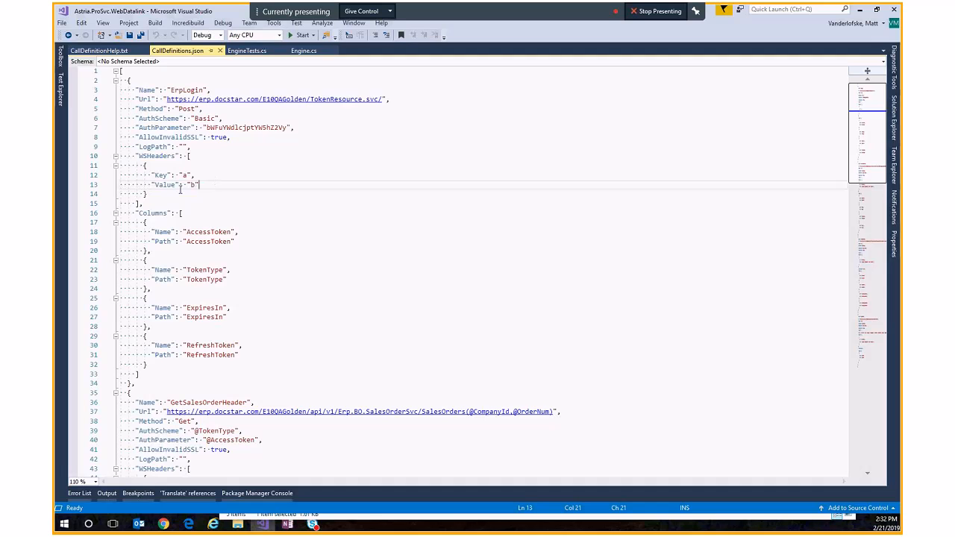
{"action": "left_click_drag", "start_coordinate": [208, 185], "coordinate": [217, 168]}
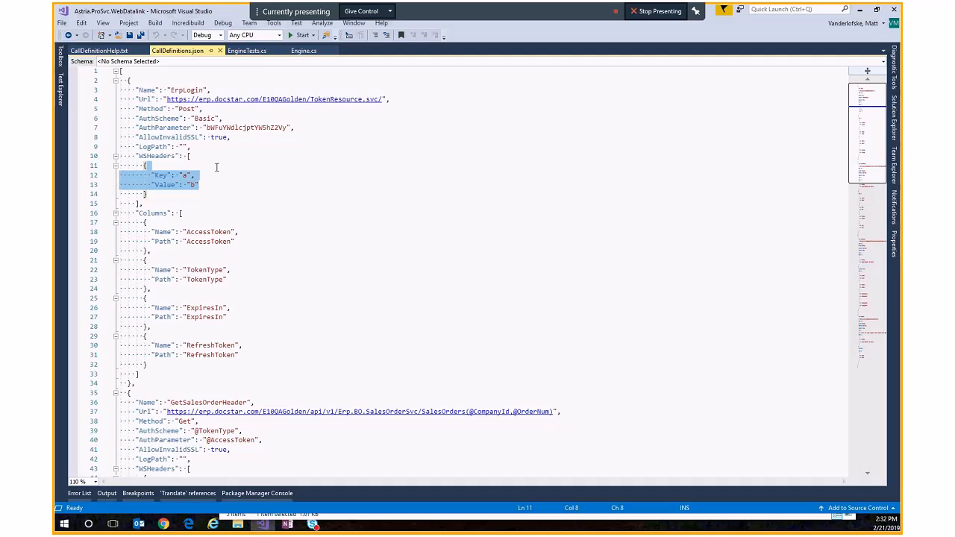
Step: Review the Columns entries of the ErpLogin call, highlighting the AccessToken name and path
{"action": "scroll", "coordinate": [216, 167], "scroll_direction": "down", "scroll_amount": 2}
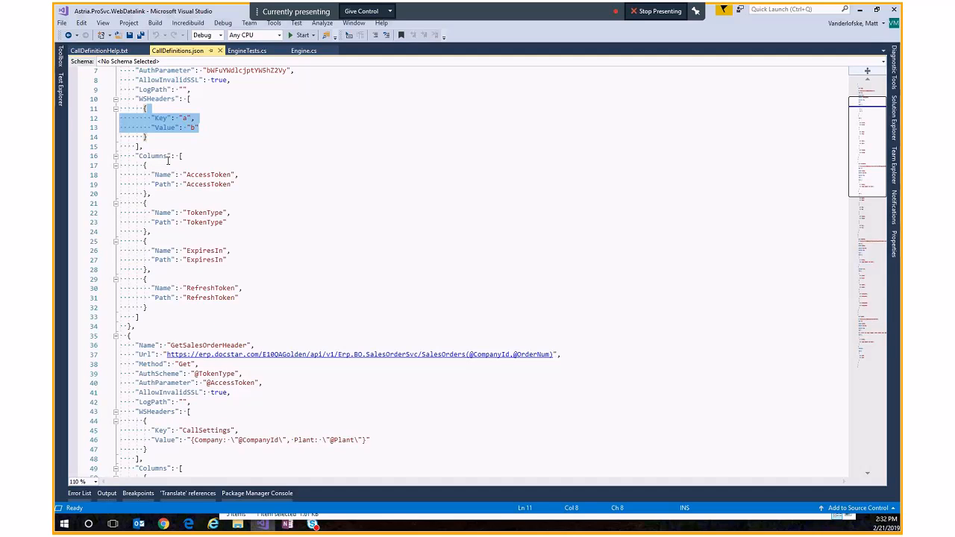
{"action": "double_click", "coordinate": [213, 175]}
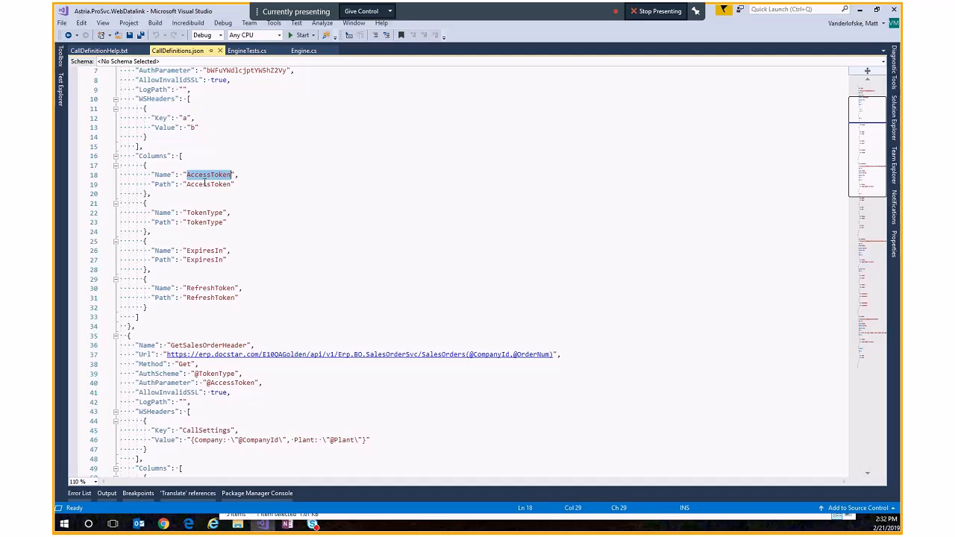
{"action": "double_click", "coordinate": [205, 185]}
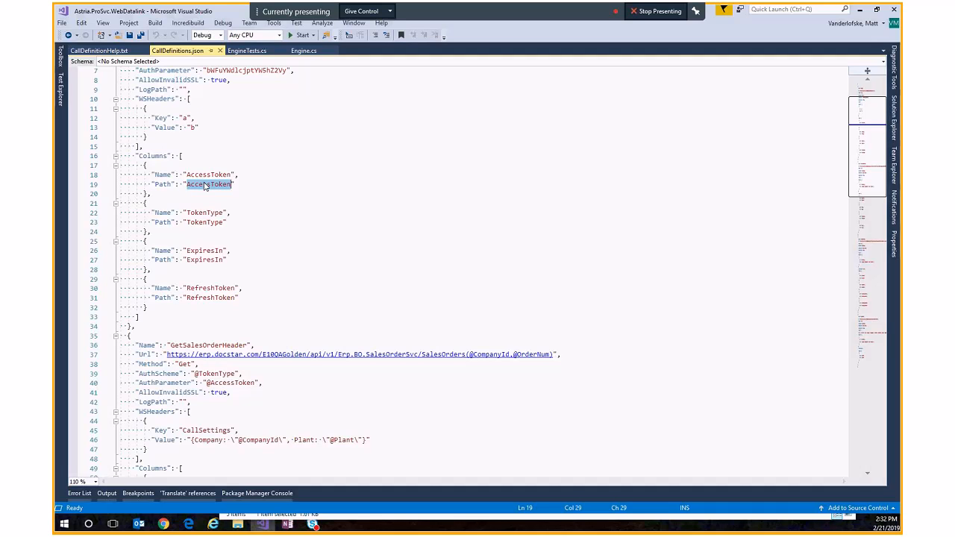
{"action": "scroll", "coordinate": [232, 168], "scroll_direction": "up", "scroll_amount": 2}
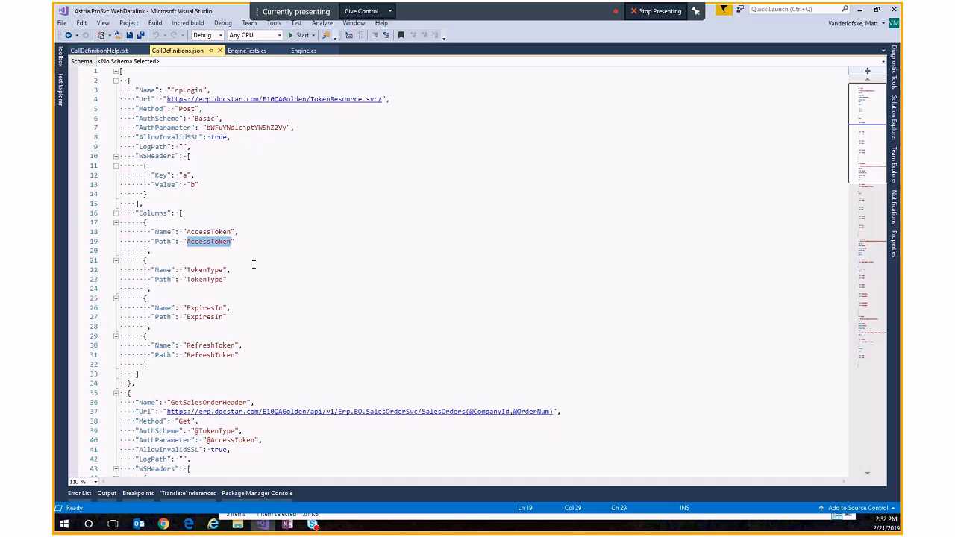
{"action": "scroll", "coordinate": [280, 222], "scroll_direction": "down", "scroll_amount": 2}
{"action": "scroll", "coordinate": [279, 222], "scroll_direction": "down", "scroll_amount": 6}
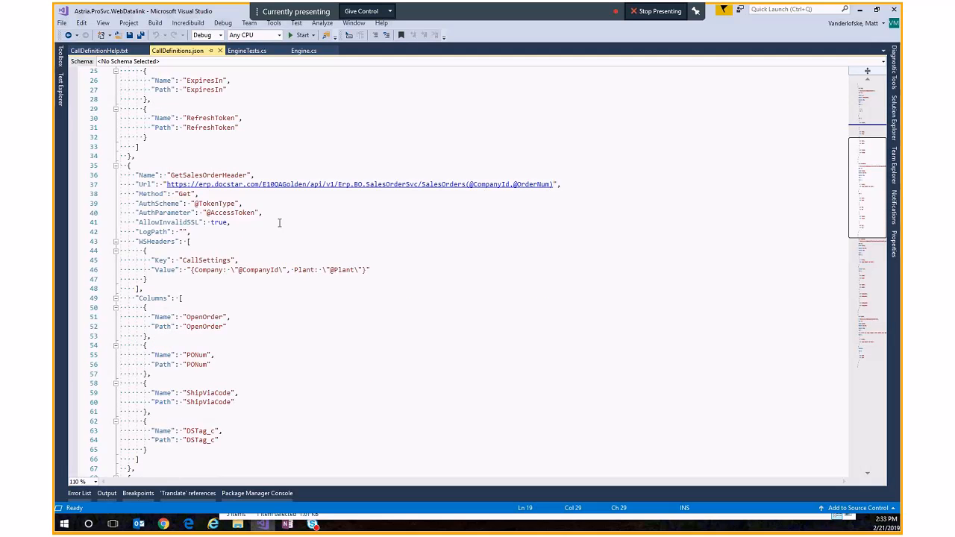
{"action": "scroll", "coordinate": [298, 228], "scroll_direction": "up", "scroll_amount": 5}
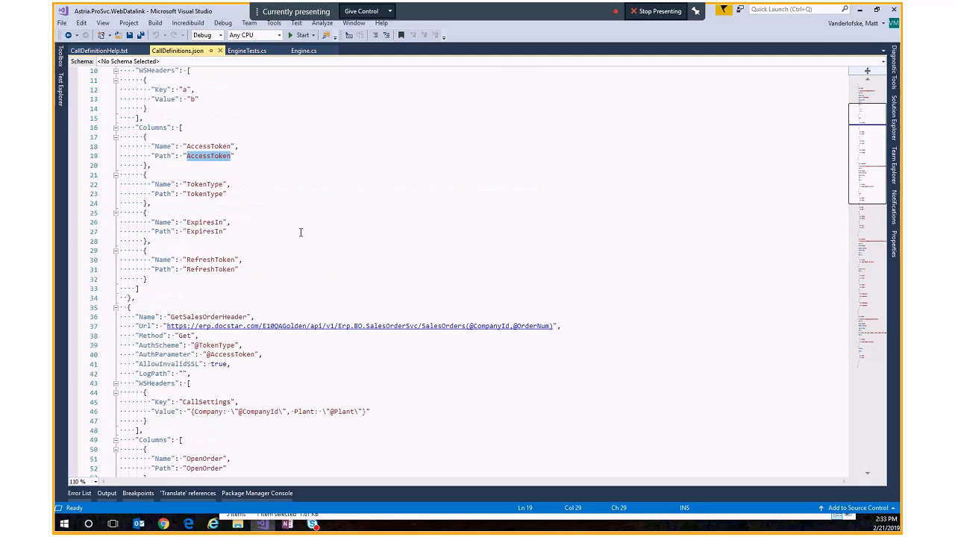
{"action": "scroll", "coordinate": [300, 234], "scroll_direction": "down", "scroll_amount": 4}
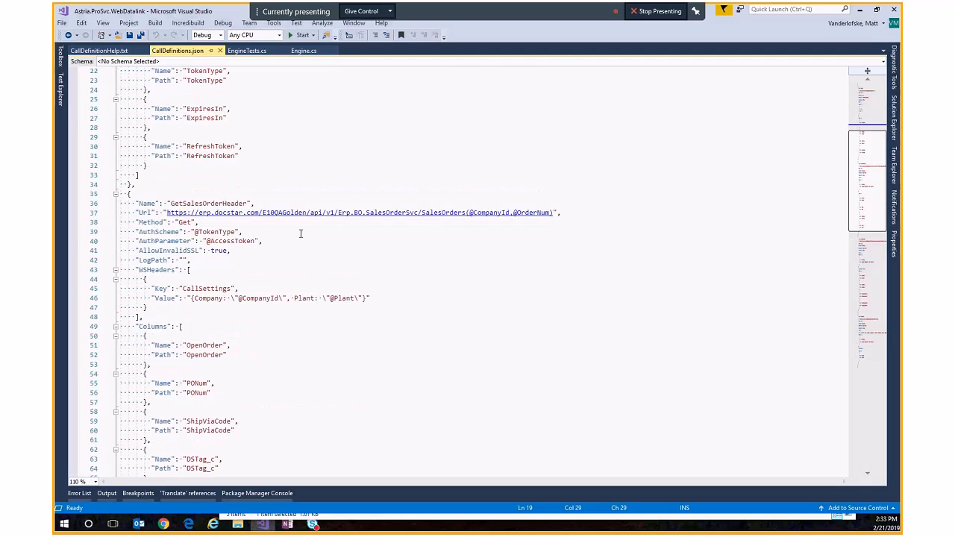
Step: Examine the GetSalesOrderHeader call's name and its AuthScheme and AuthParameter token values
{"action": "double_click", "coordinate": [213, 203]}
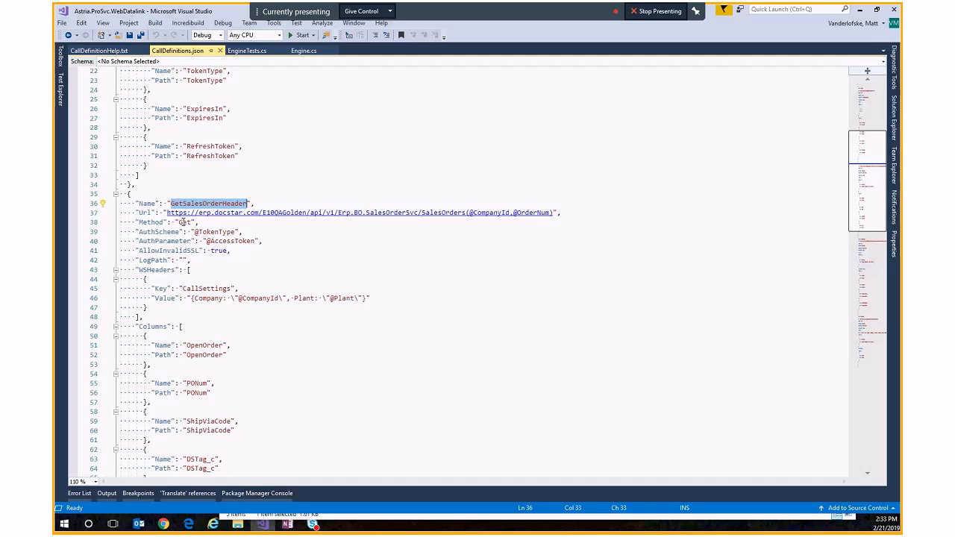
{"action": "left_click_drag", "start_coordinate": [195, 232], "coordinate": [214, 243]}
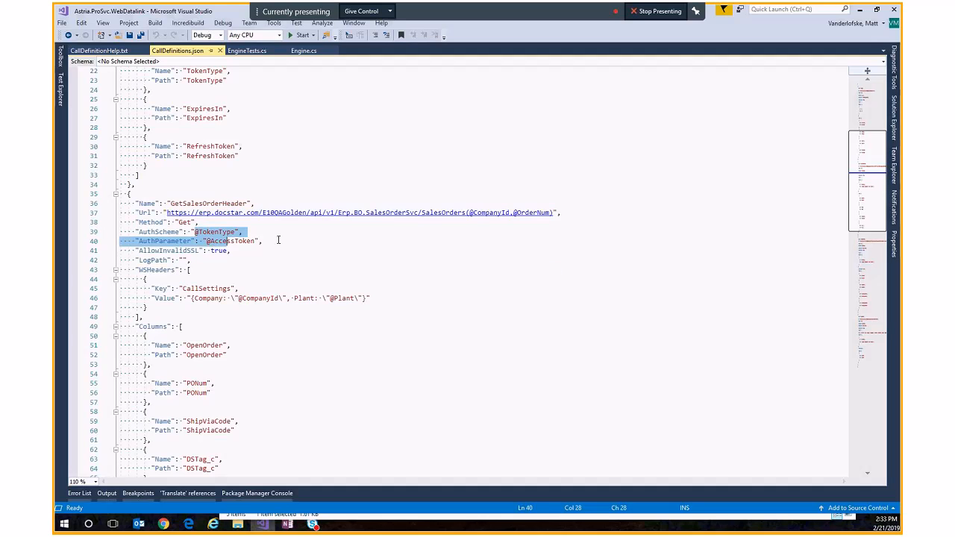
{"action": "scroll", "coordinate": [276, 243], "scroll_direction": "up", "scroll_amount": 3}
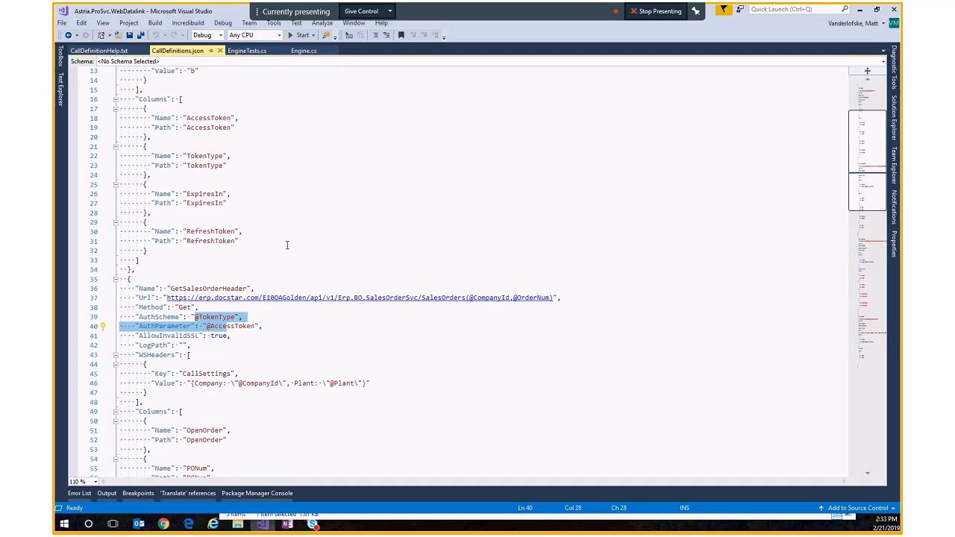
Step: Compare the ErpLogin call's name with the GetSalesOrderHeader call's AuthScheme and AuthParameter token references
{"action": "scroll", "coordinate": [287, 245], "scroll_direction": "up", "scroll_amount": 4}
{"action": "double_click", "coordinate": [179, 90]}
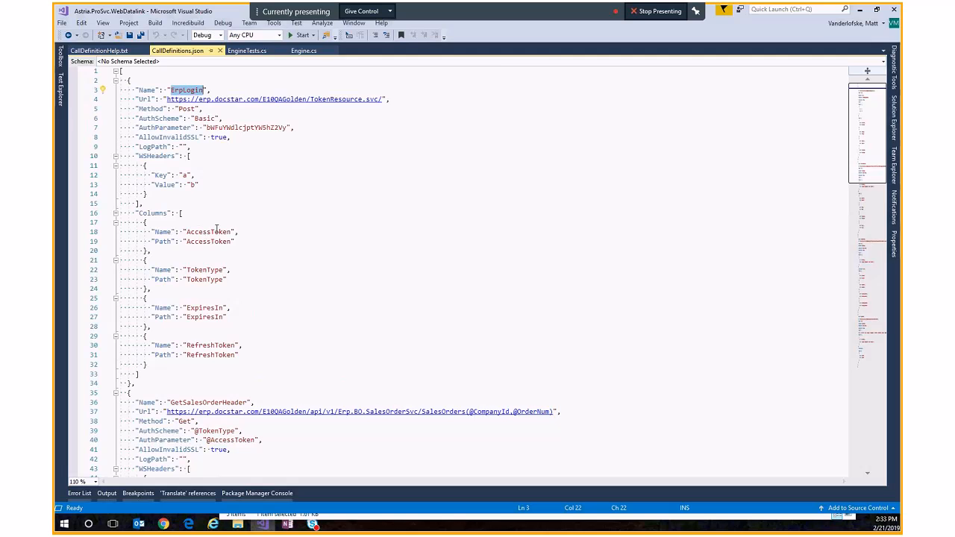
{"action": "scroll", "coordinate": [216, 230], "scroll_direction": "down", "scroll_amount": 2}
{"action": "scroll", "coordinate": [216, 230], "scroll_direction": "down", "scroll_amount": 6}
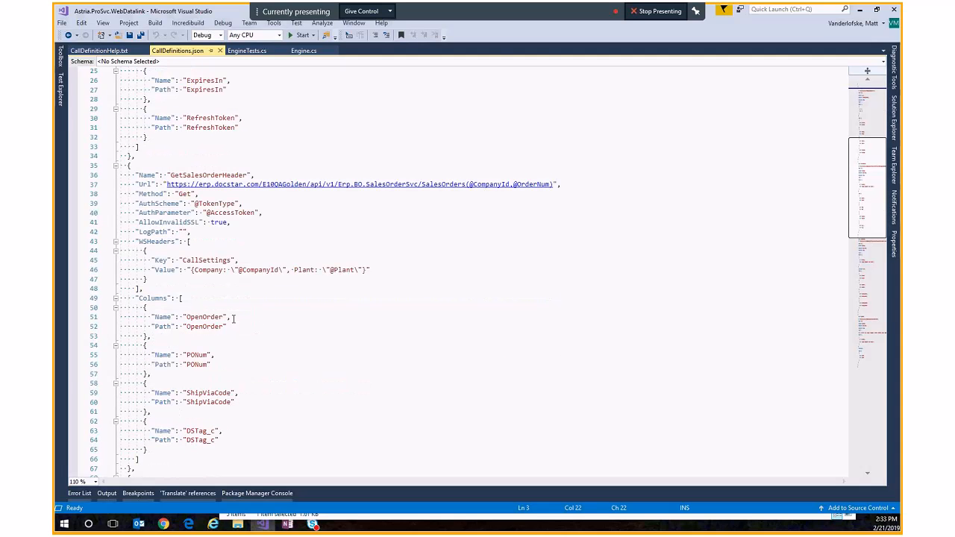
{"action": "double_click", "coordinate": [216, 203]}
{"action": "double_click", "coordinate": [229, 213]}
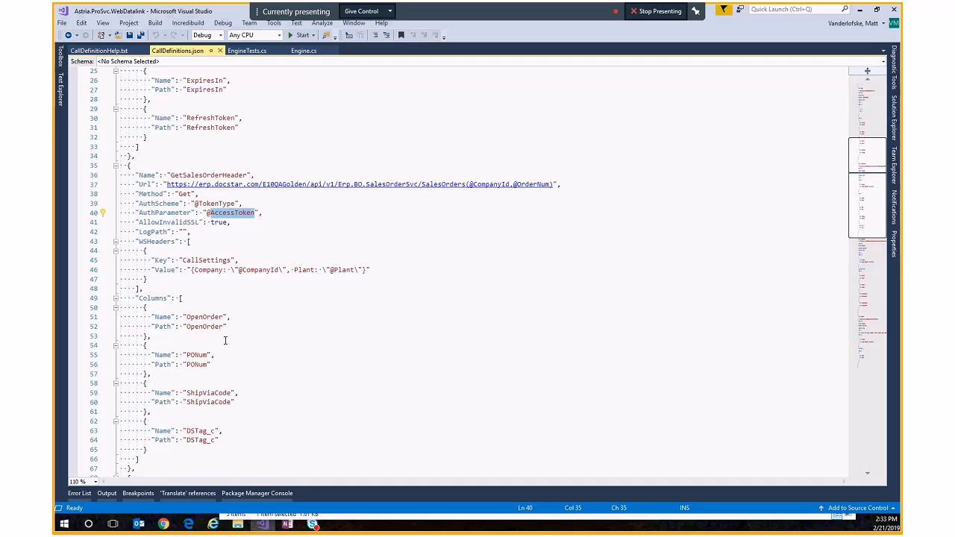
Step: Examine the GetSalesOrderHeader WSHeaders entry, highlighting the Company and Plant parameters in its CallSettings value
{"action": "left_click_drag", "start_coordinate": [158, 281], "coordinate": [213, 234]}
{"action": "left_click", "coordinate": [203, 250]}
{"action": "double_click", "coordinate": [202, 261]}
{"action": "double_click", "coordinate": [208, 270]}
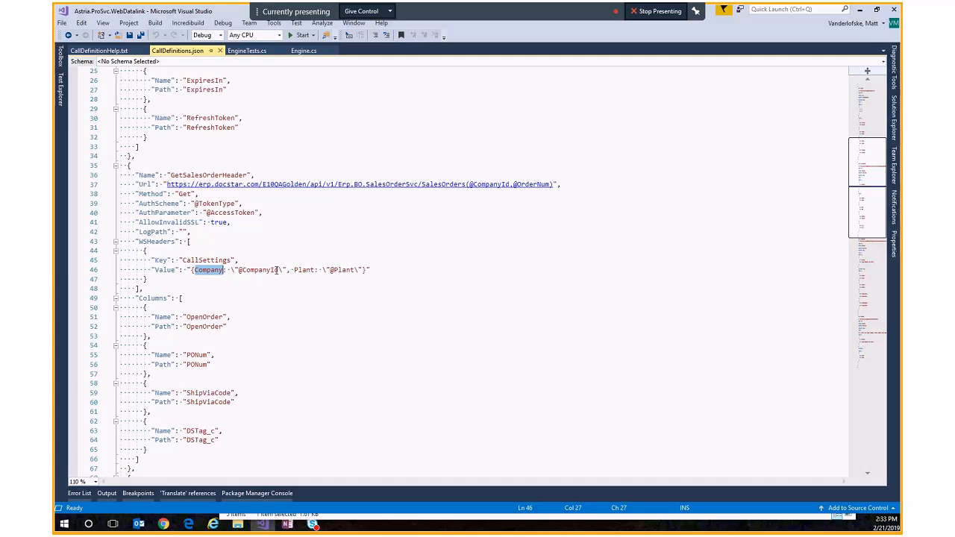
{"action": "double_click", "coordinate": [344, 270]}
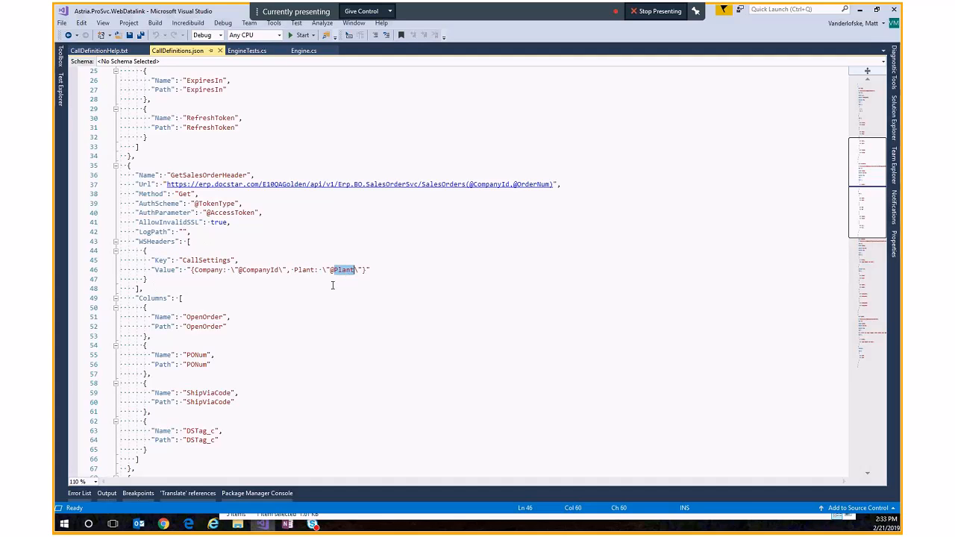
Step: Review the GetSalesOrderHeader Columns entries, highlighting each Path from OpenOrder through DSTag_c
{"action": "scroll", "coordinate": [332, 285], "scroll_direction": "down", "scroll_amount": 4}
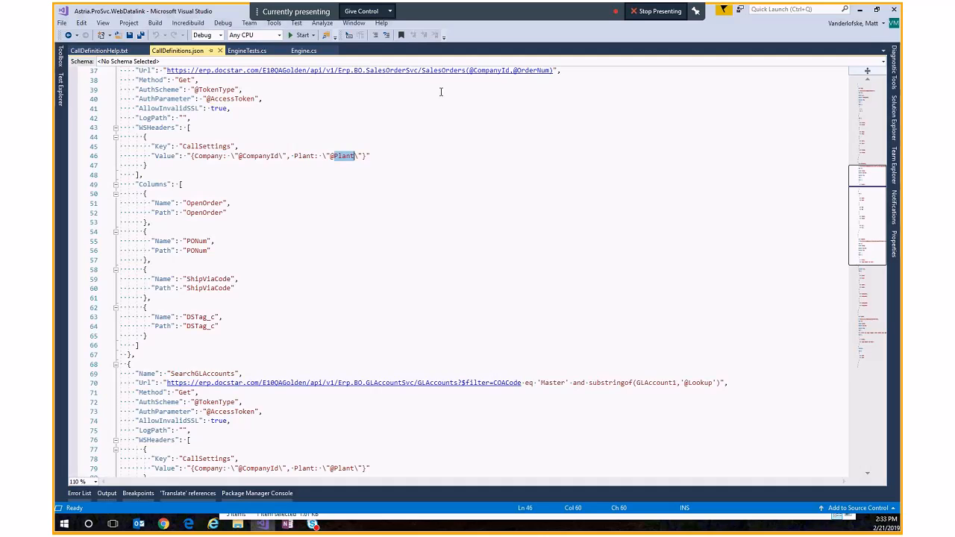
{"action": "left_click", "coordinate": [199, 213]}
{"action": "double_click", "coordinate": [200, 213]}
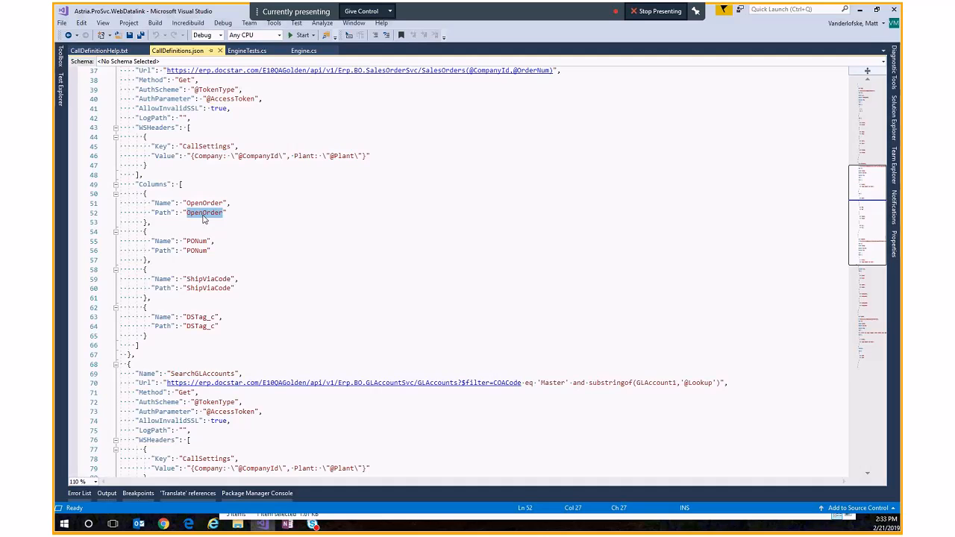
{"action": "double_click", "coordinate": [200, 251]}
{"action": "left_click", "coordinate": [211, 288]}
{"action": "left_click", "coordinate": [196, 326]}
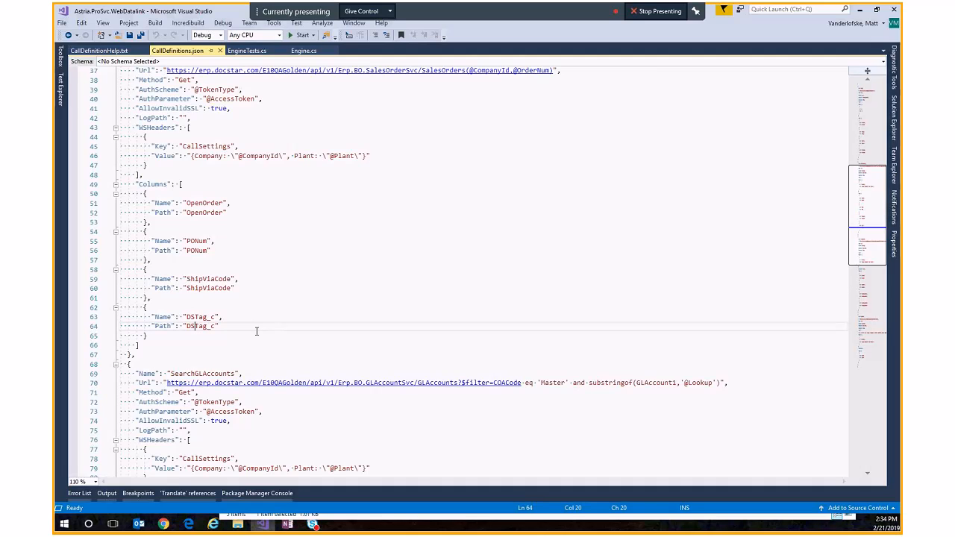
{"action": "double_click", "coordinate": [199, 328]}
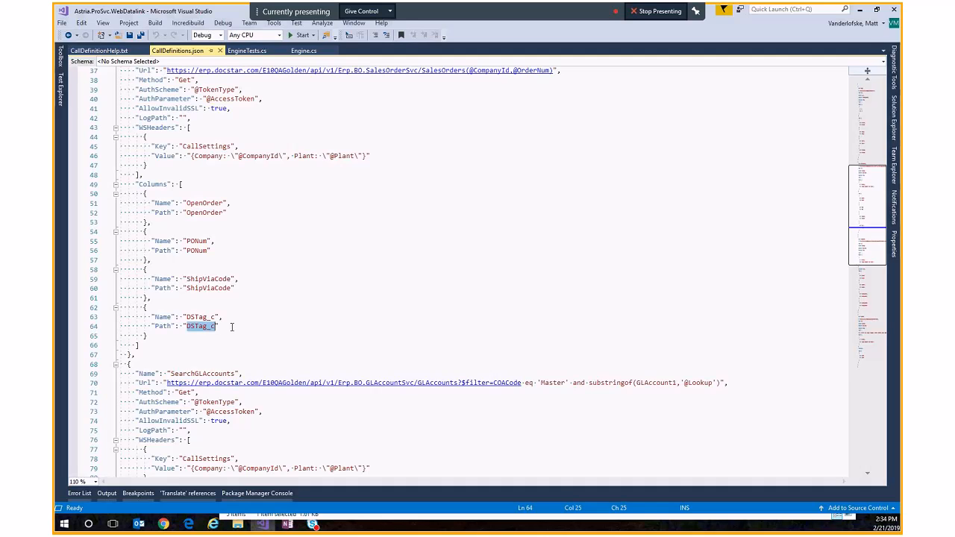
{"action": "left_click", "coordinate": [231, 326]}
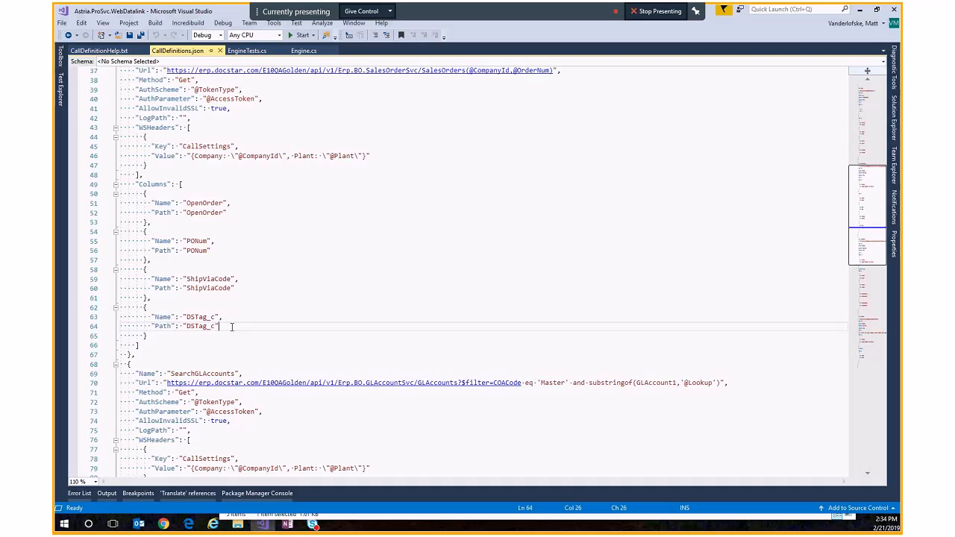
Step: Examine the SearchGLAccounts call's name, its CollectionPath of value, and its Columns paths
{"action": "scroll", "coordinate": [232, 326], "scroll_direction": "down", "scroll_amount": 4}
{"action": "scroll", "coordinate": [231, 326], "scroll_direction": "down", "scroll_amount": 4}
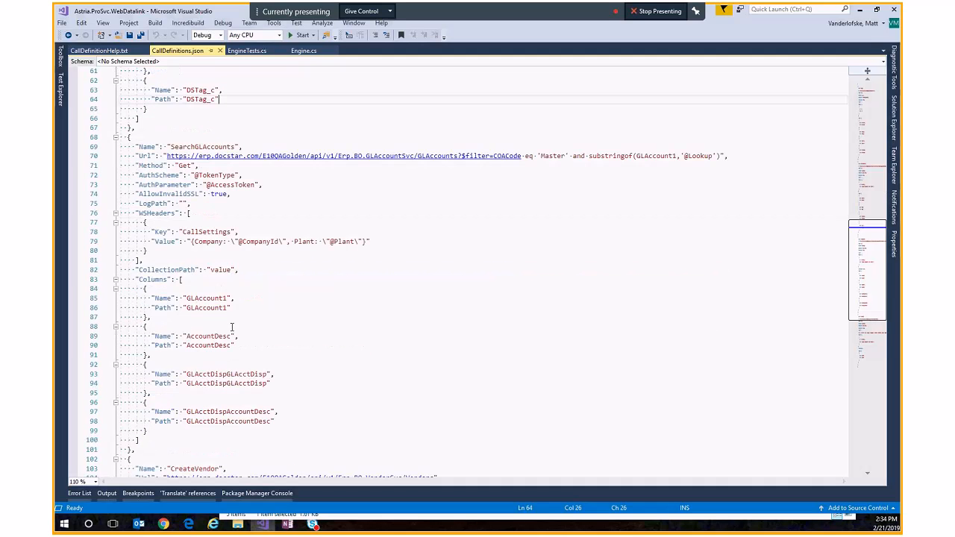
{"action": "double_click", "coordinate": [222, 147]}
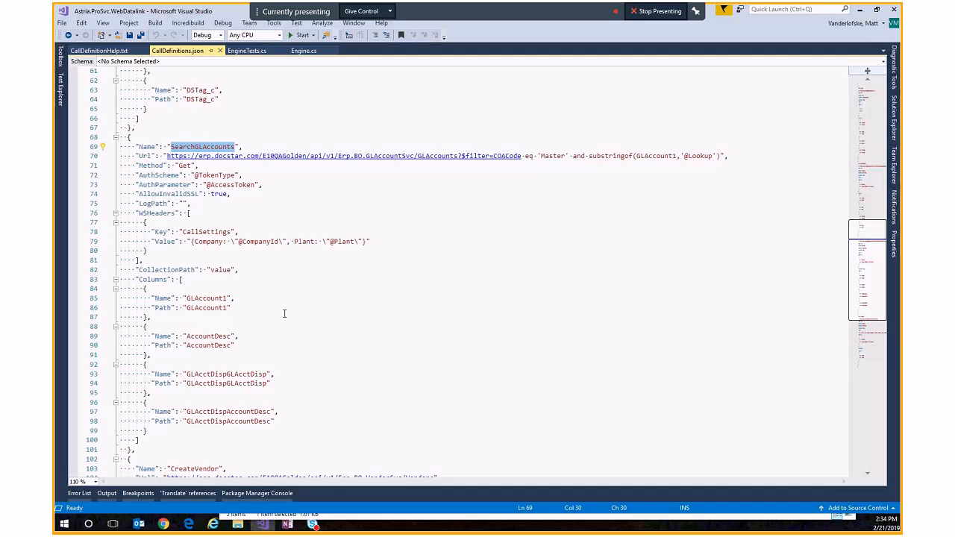
{"action": "left_click_drag", "start_coordinate": [319, 269], "coordinate": [250, 264]}
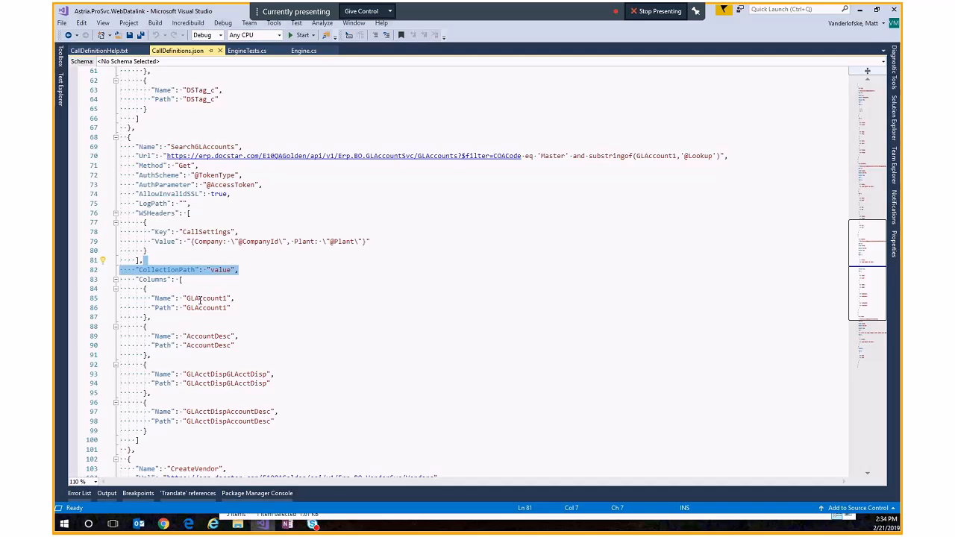
{"action": "double_click", "coordinate": [201, 307]}
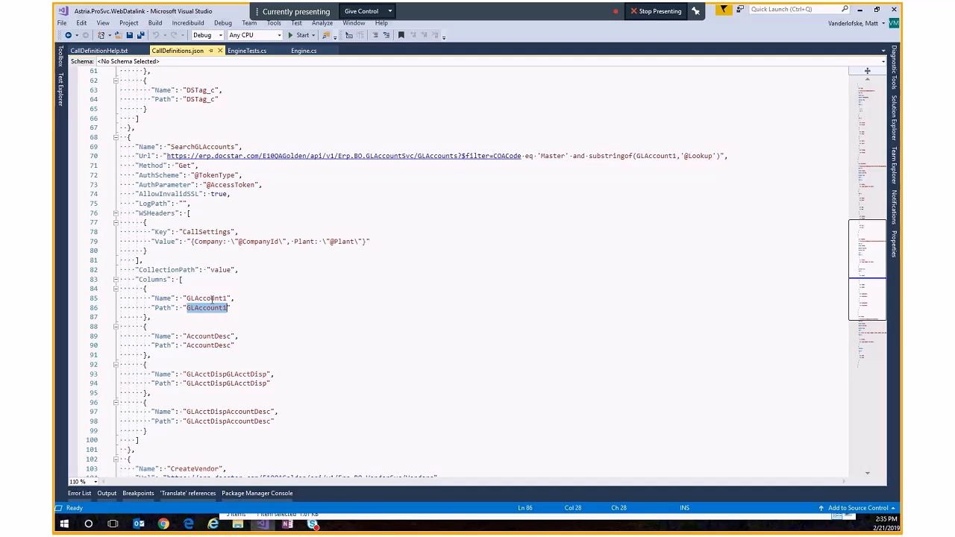
{"action": "left_click", "coordinate": [212, 298]}
{"action": "left_click", "coordinate": [213, 307]}
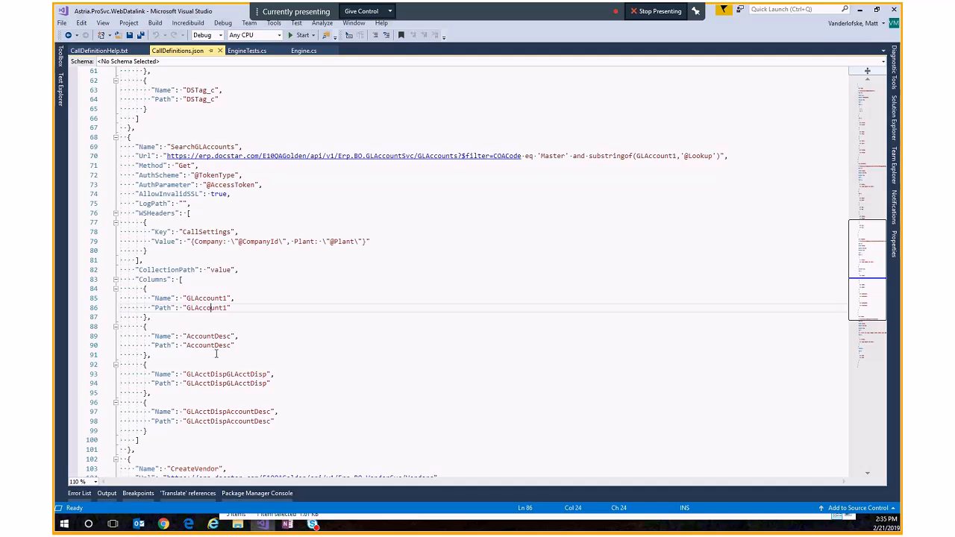
{"action": "double_click", "coordinate": [233, 384]}
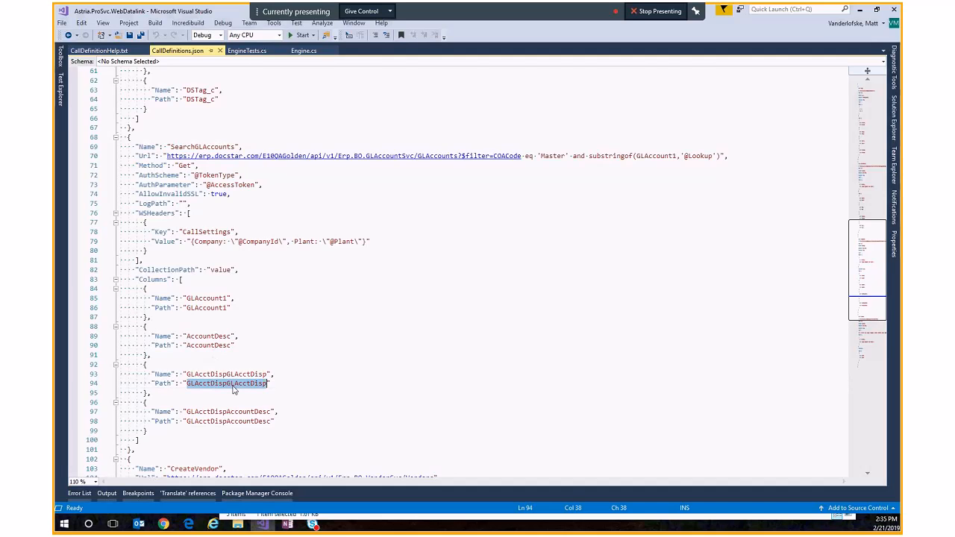
Step: Examine the CreateVendor call's name, its Post method and its Body entry
{"action": "scroll", "coordinate": [310, 362], "scroll_direction": "down", "scroll_amount": 3}
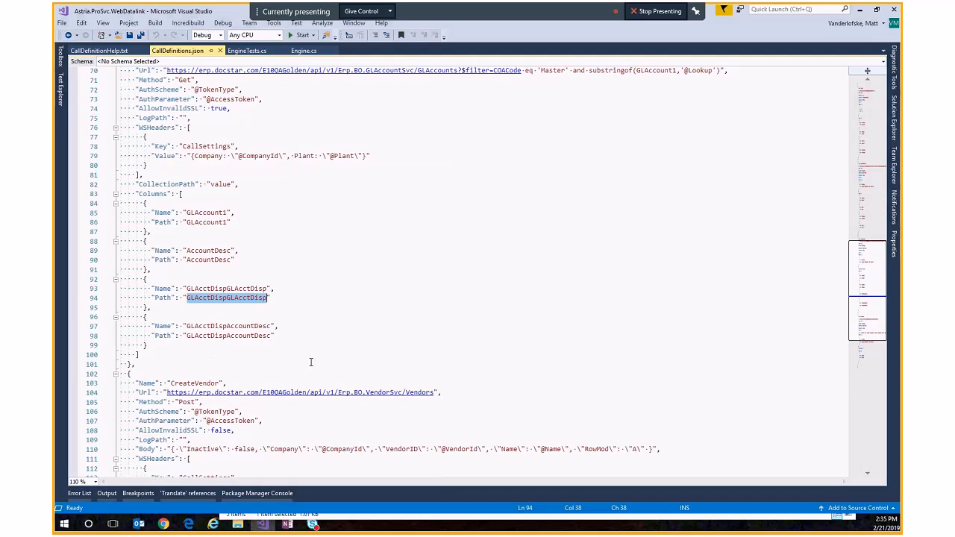
{"action": "scroll", "coordinate": [324, 305], "scroll_direction": "down", "scroll_amount": 5}
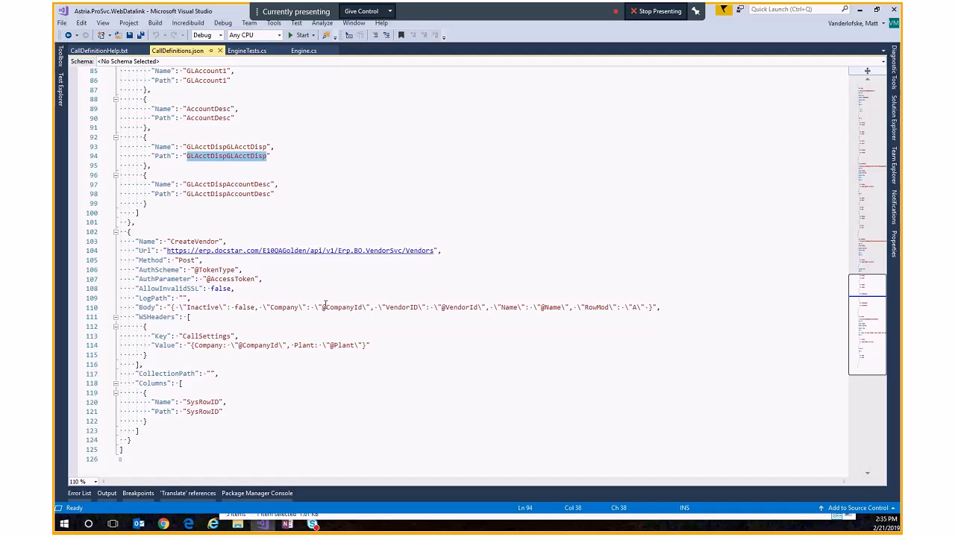
{"action": "scroll", "coordinate": [325, 304], "scroll_direction": "down", "scroll_amount": 1}
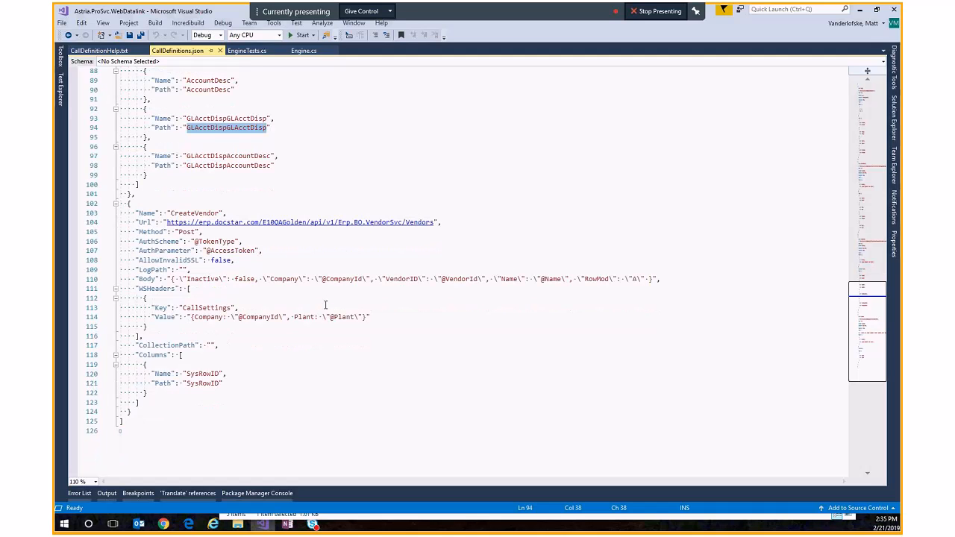
{"action": "left_click", "coordinate": [183, 216]}
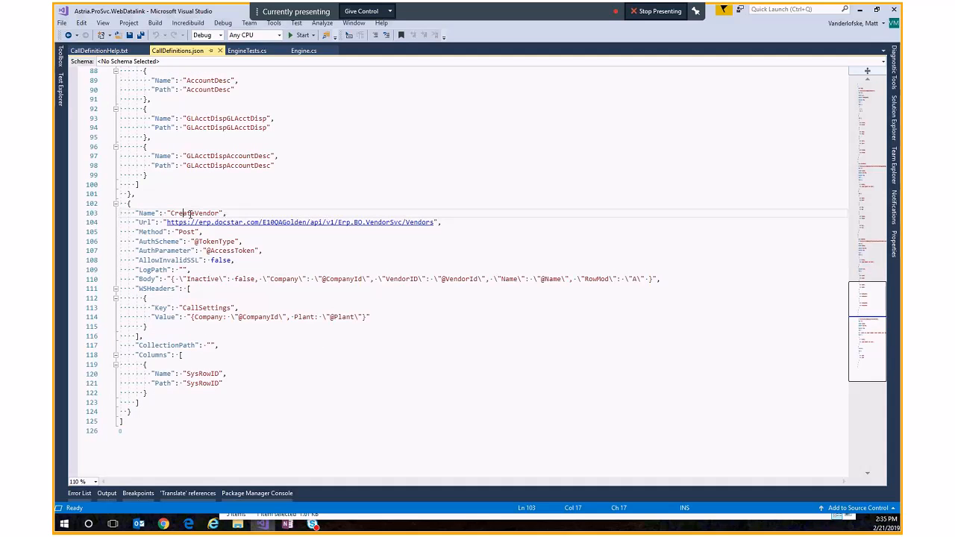
{"action": "double_click", "coordinate": [190, 216]}
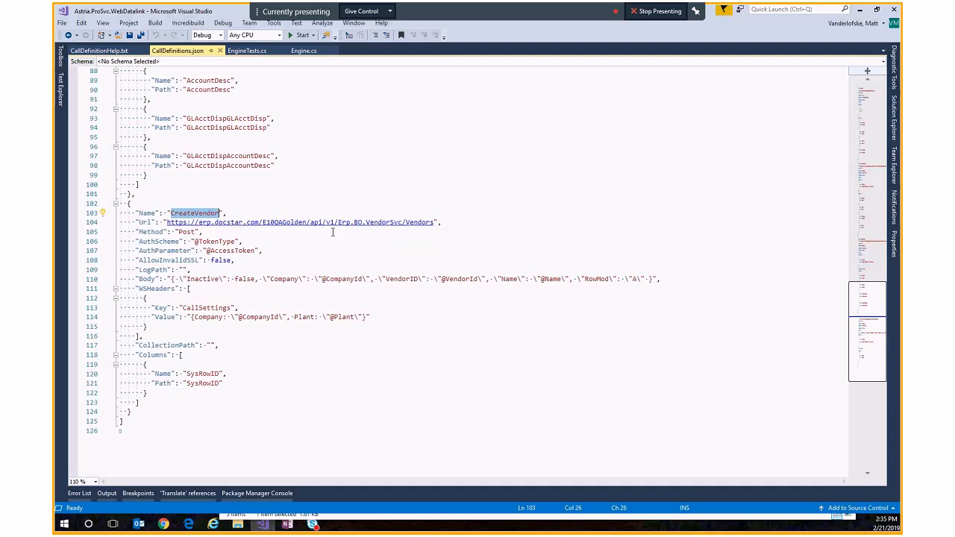
{"action": "left_click", "coordinate": [194, 271]}
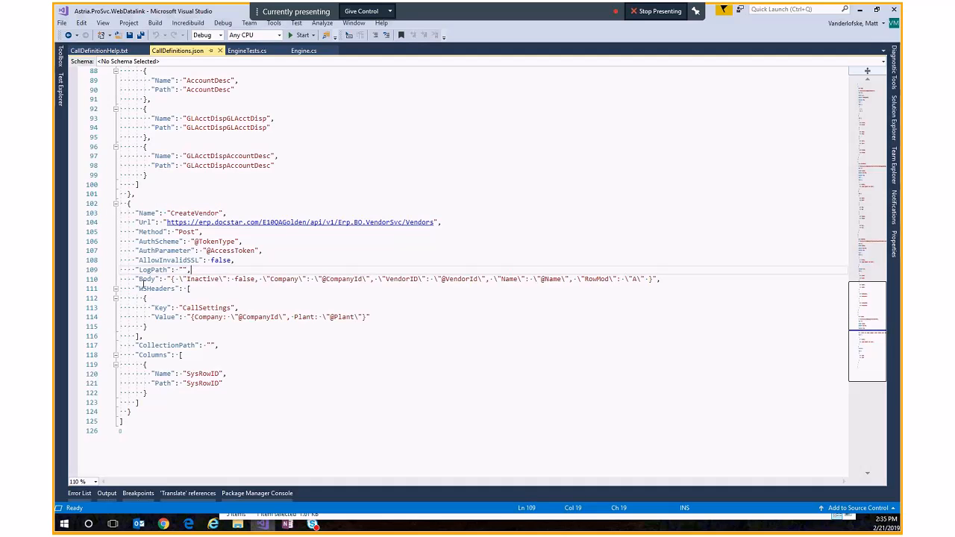
{"action": "left_click_drag", "start_coordinate": [133, 280], "coordinate": [136, 281]}
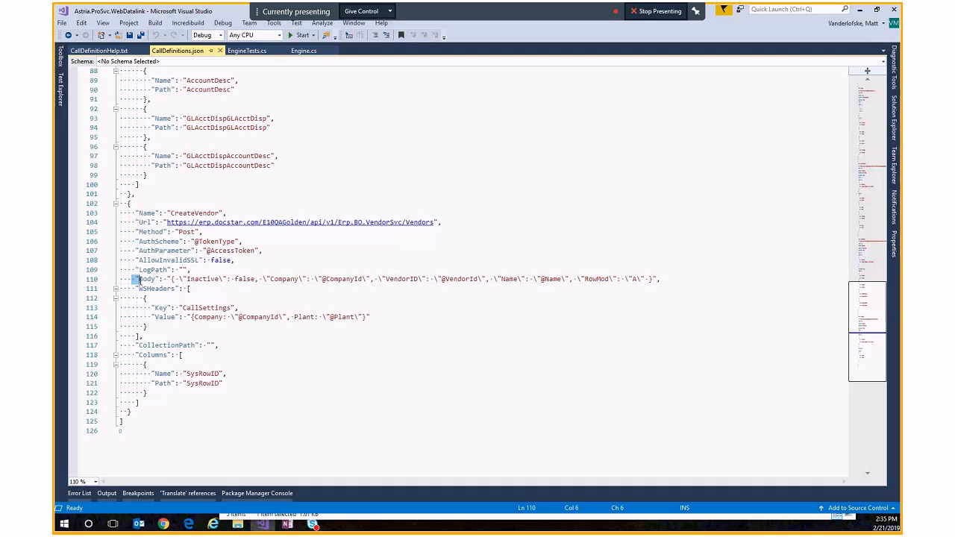
{"action": "left_click", "coordinate": [181, 232]}
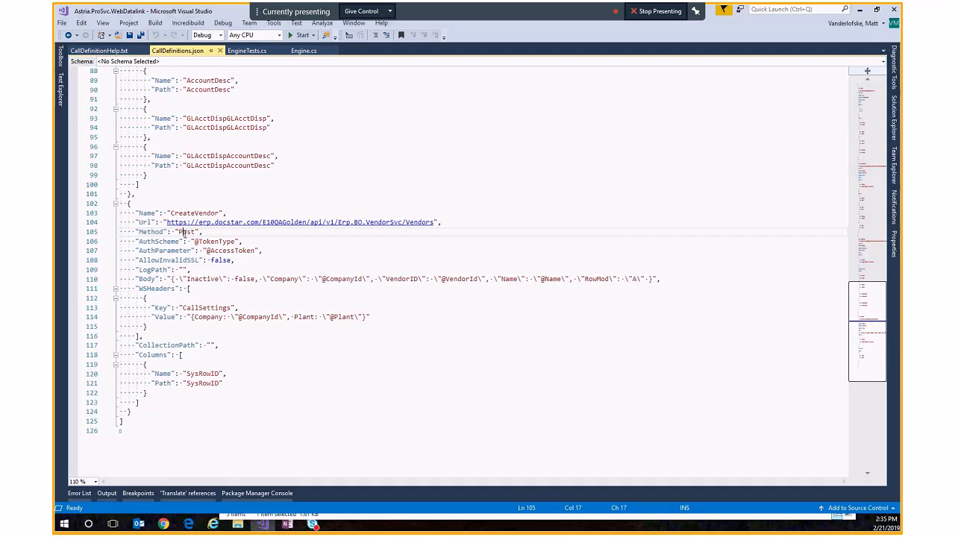
{"action": "double_click", "coordinate": [181, 232]}
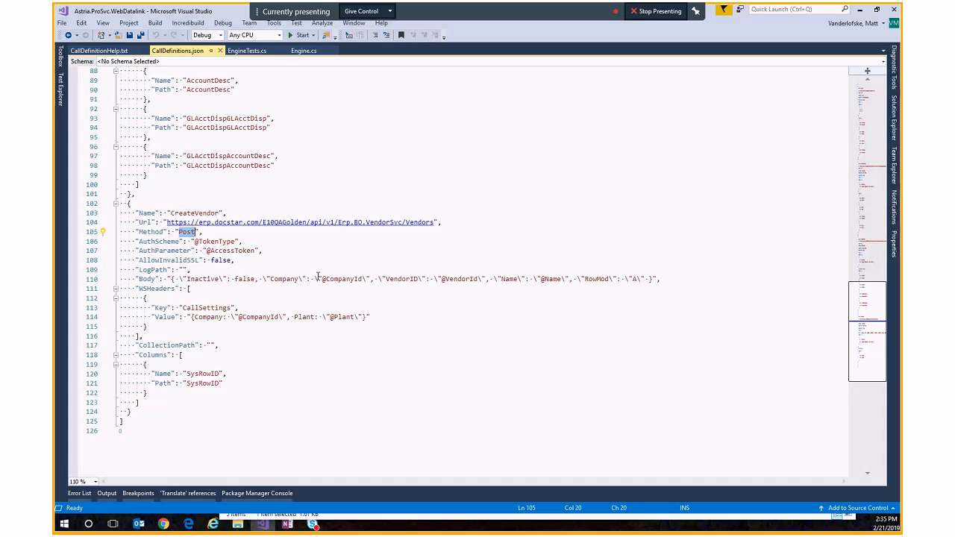
Step: Review the VendorID, Name and RowMod fields in the CreateVendor Body and its SysRowID column
{"action": "double_click", "coordinate": [401, 279]}
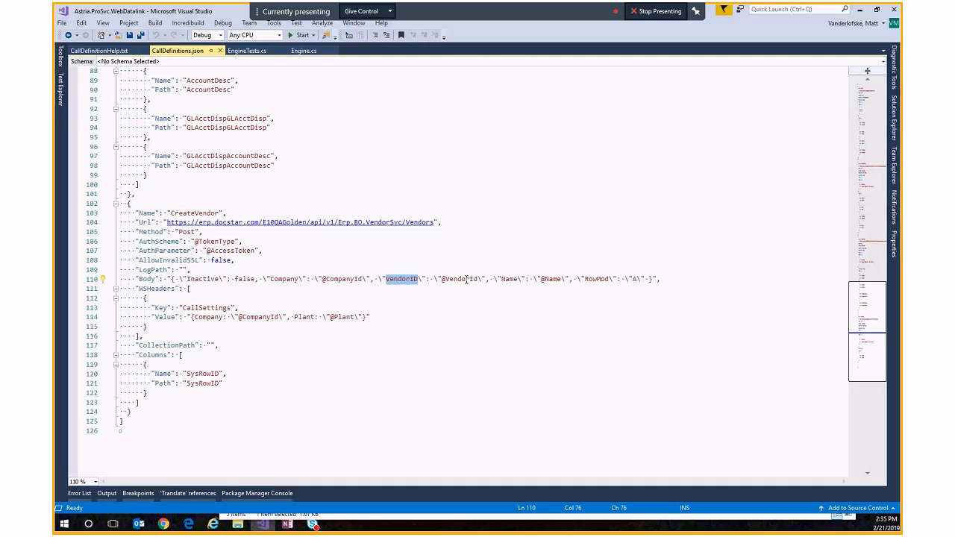
{"action": "double_click", "coordinate": [554, 279]}
{"action": "double_click", "coordinate": [596, 279]}
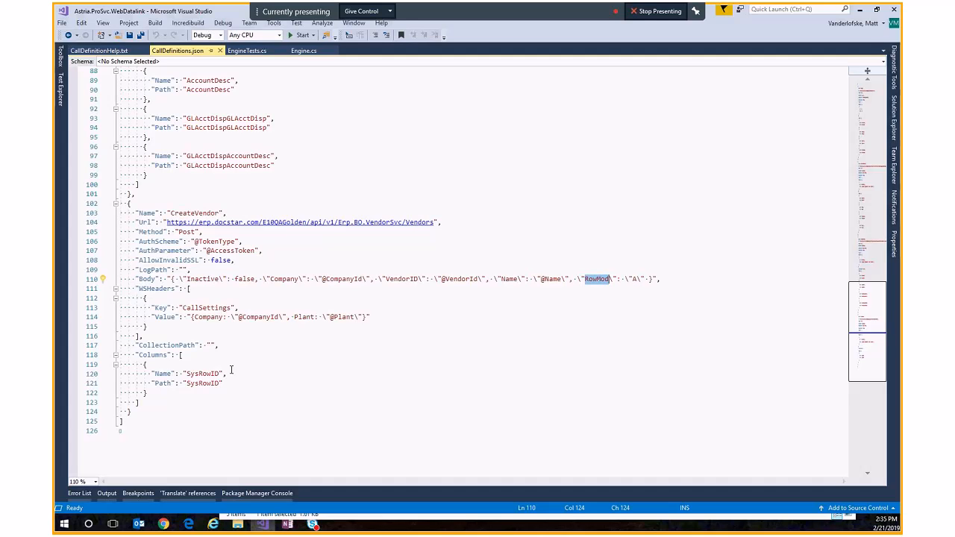
{"action": "left_click", "coordinate": [188, 356]}
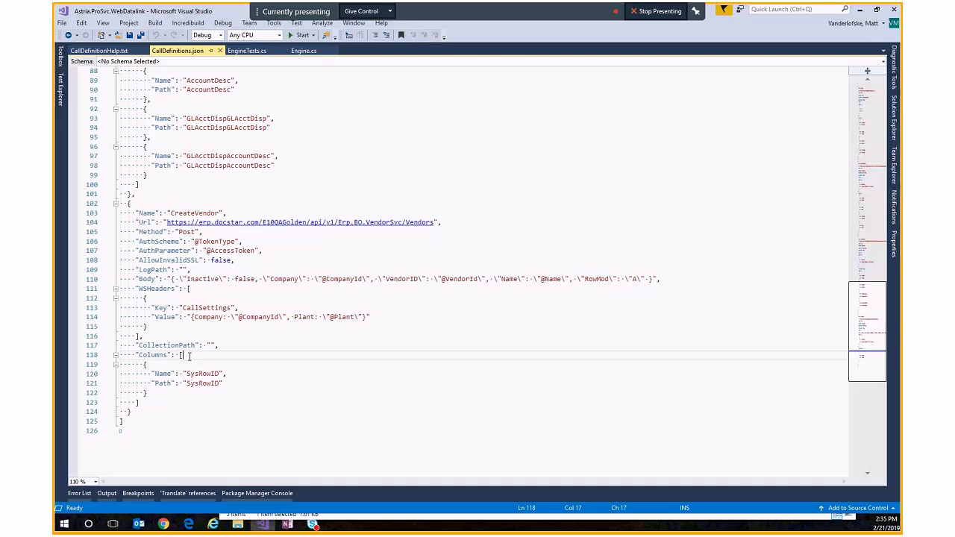
{"action": "double_click", "coordinate": [202, 374]}
{"action": "left_click", "coordinate": [210, 384]}
{"action": "double_click", "coordinate": [212, 384]}
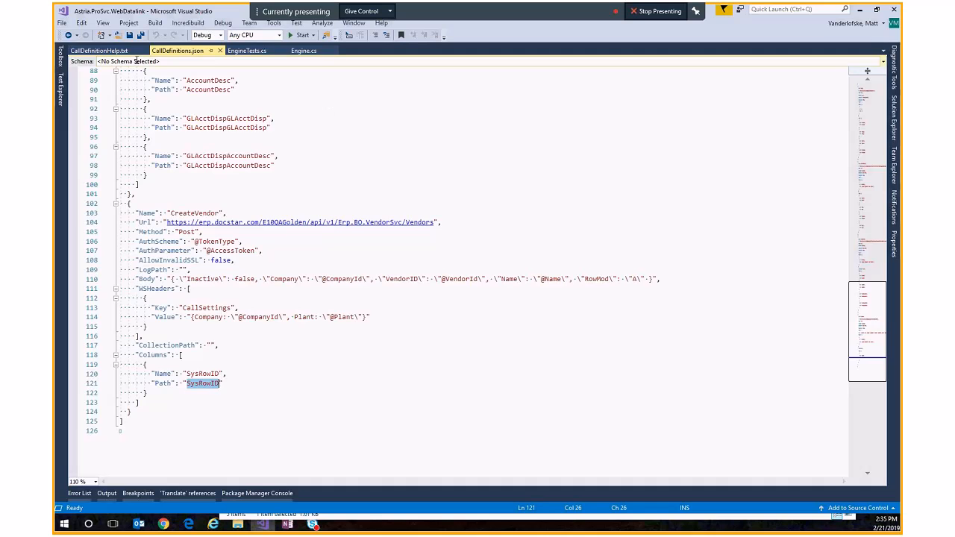
Step: In CallDefinitionHelp.txt, examine the Path and CollectionPath descriptions and the Newtonsoft JSONPath link, returning to the browser
{"action": "left_click", "coordinate": [110, 51]}
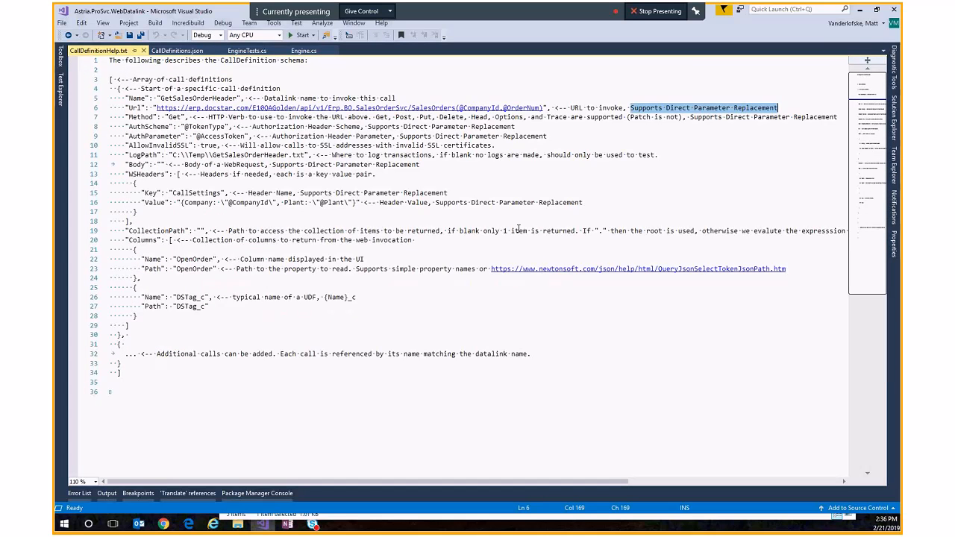
{"action": "double_click", "coordinate": [192, 269]}
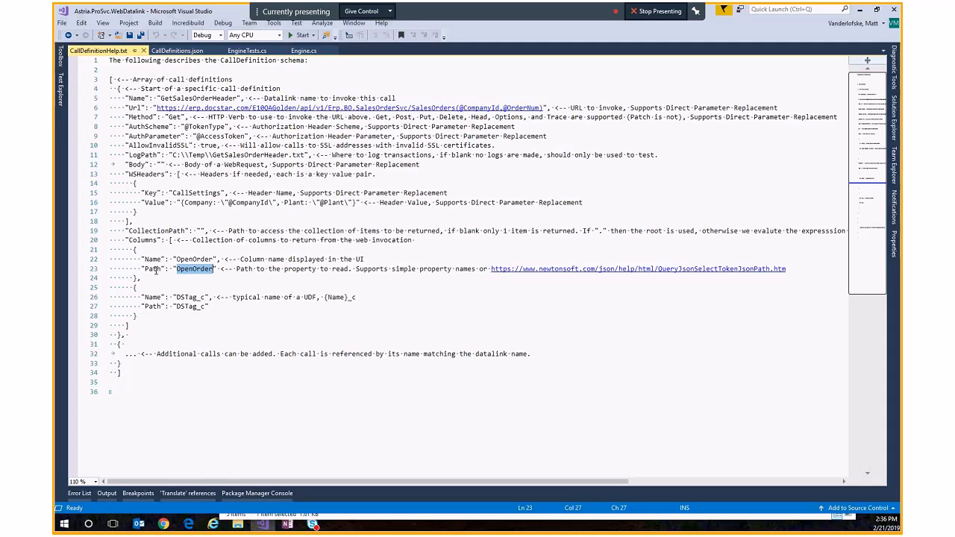
{"action": "double_click", "coordinate": [149, 231]}
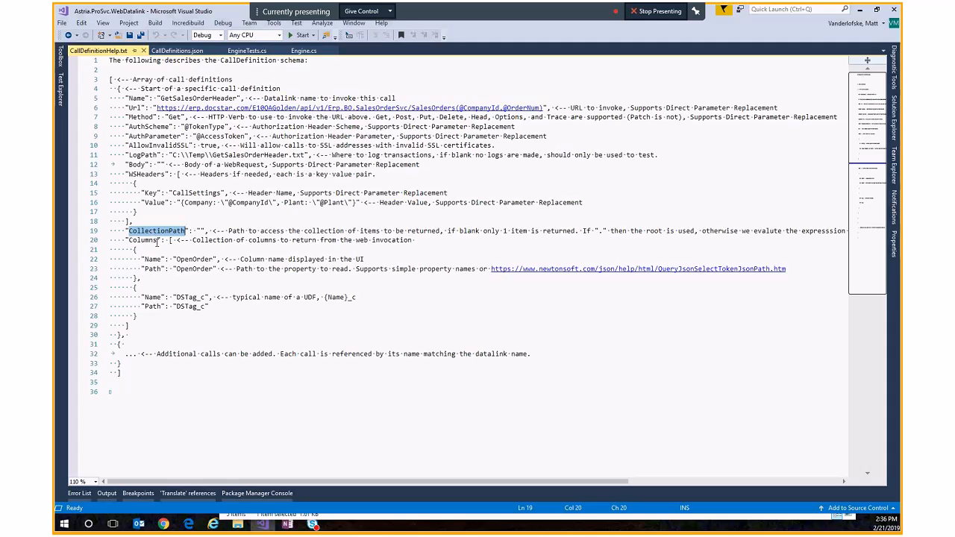
{"action": "double_click", "coordinate": [152, 268]}
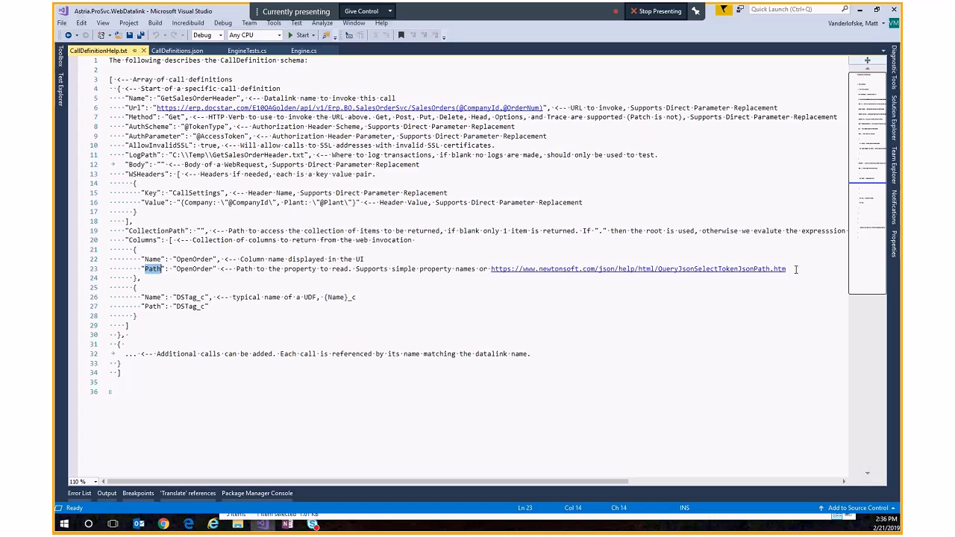
{"action": "left_click_drag", "start_coordinate": [796, 269], "coordinate": [491, 270]}
{"action": "key", "text": "ctrl+c"}
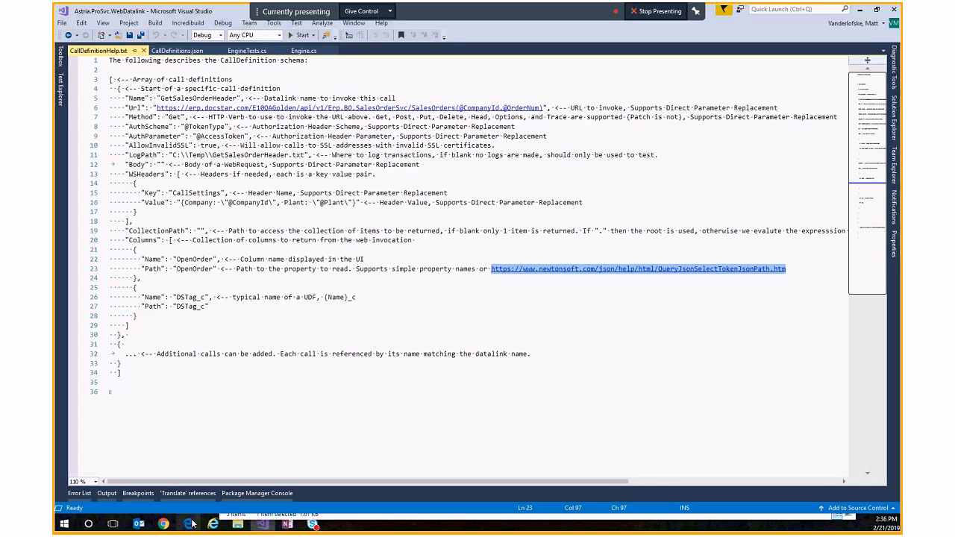
{"action": "left_click", "coordinate": [167, 525]}
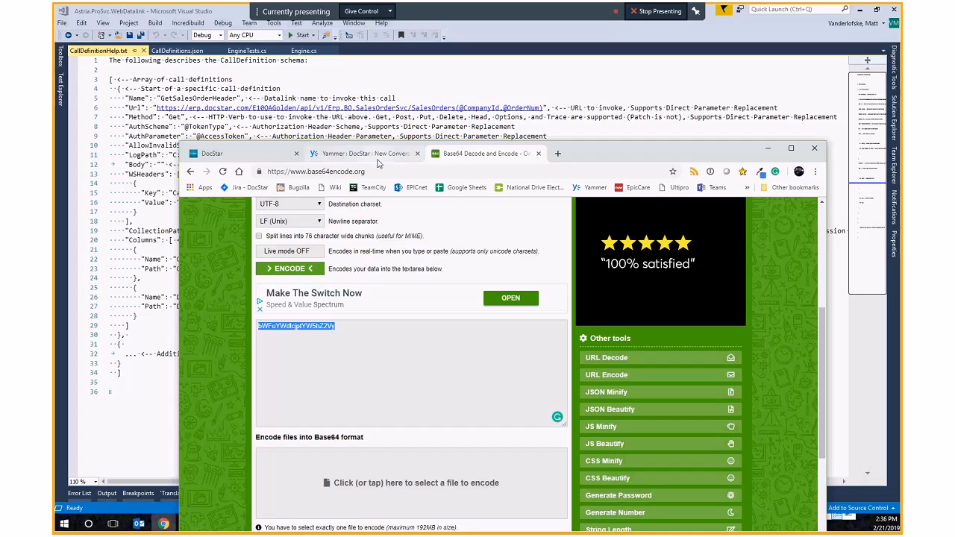
Step: Open the Newtonsoft QueryJsonSelectTokenJsonPath help page in a new browser tab
{"action": "left_click", "coordinate": [557, 154]}
{"action": "key", "text": "ctrl+v"}
{"action": "key", "text": "Return"}
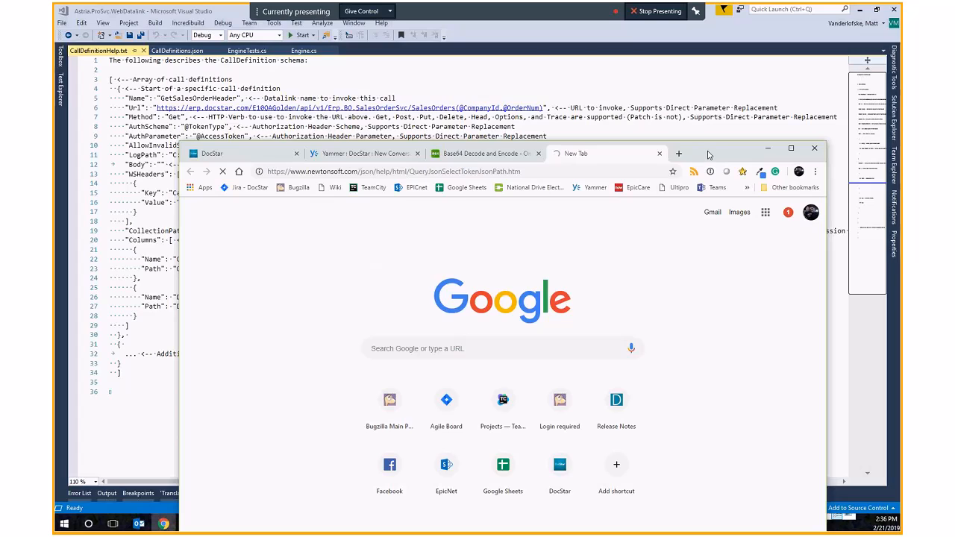
{"action": "double_click", "coordinate": [709, 154]}
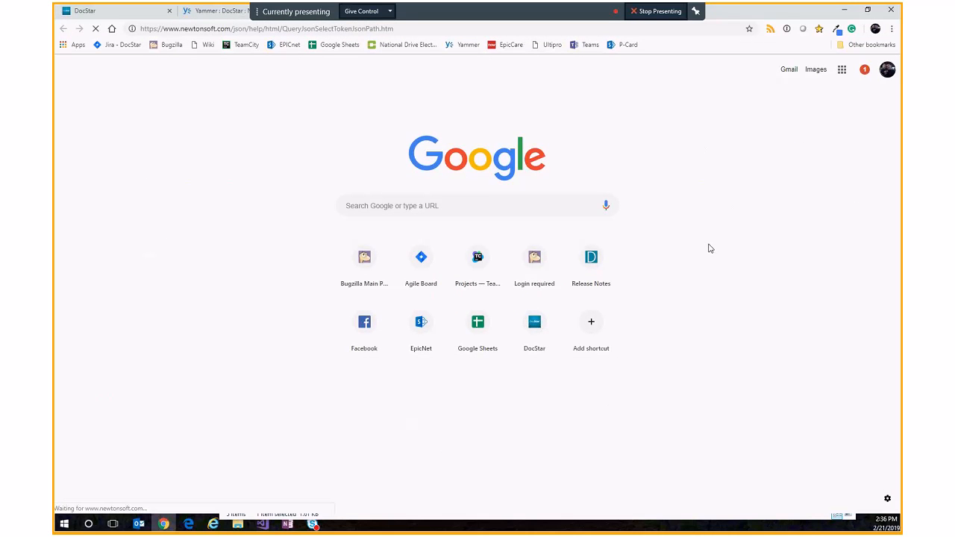
{"action": "left_click", "coordinate": [458, 32]}
{"action": "triple_click", "coordinate": [458, 32]}
{"action": "left_click", "coordinate": [457, 32]}
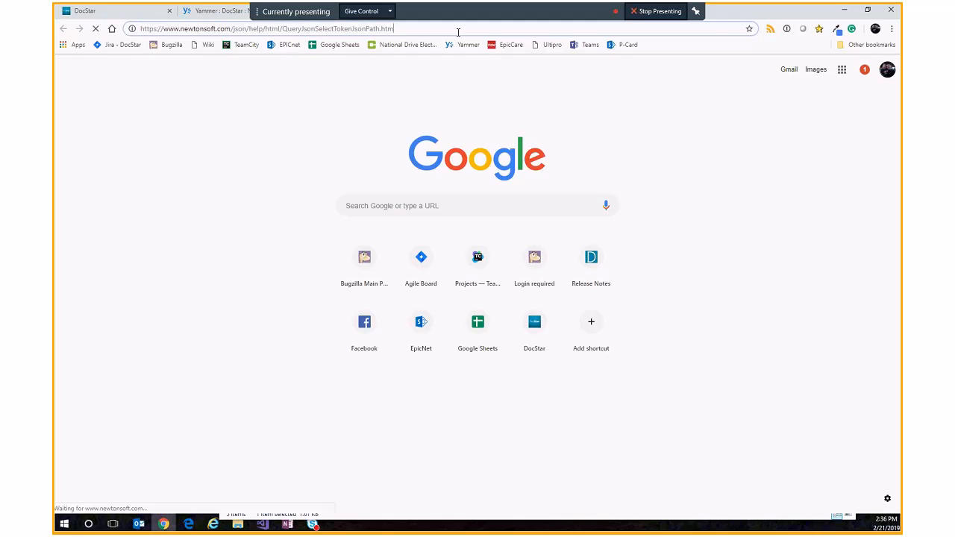
{"action": "key", "text": "Return"}
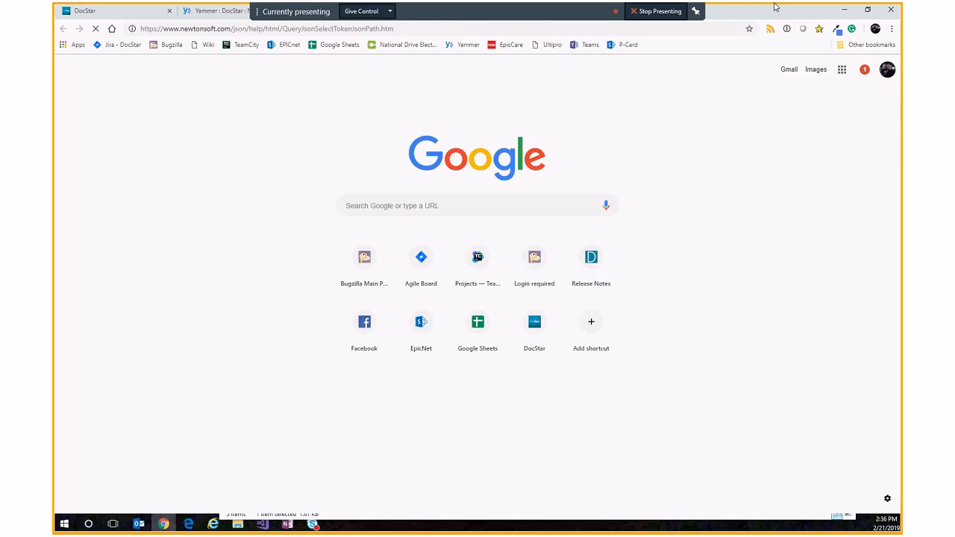
{"action": "double_click", "coordinate": [773, 9]}
{"action": "left_click_drag", "start_coordinate": [769, 34], "coordinate": [769, 46]}
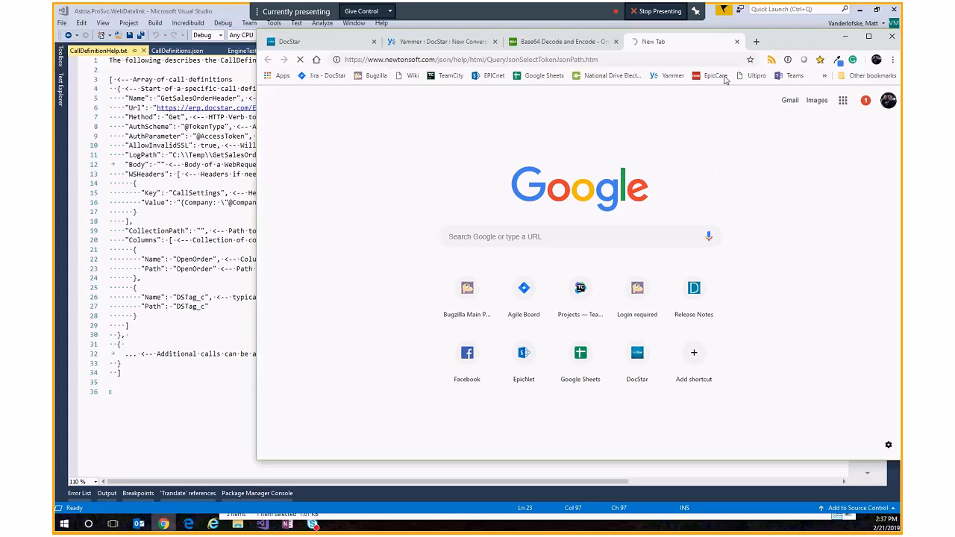
Step: In CallDefinitionHelp.txt, highlight the OpenOrder values of the example column's Path and Name entries
{"action": "left_click", "coordinate": [89, 329]}
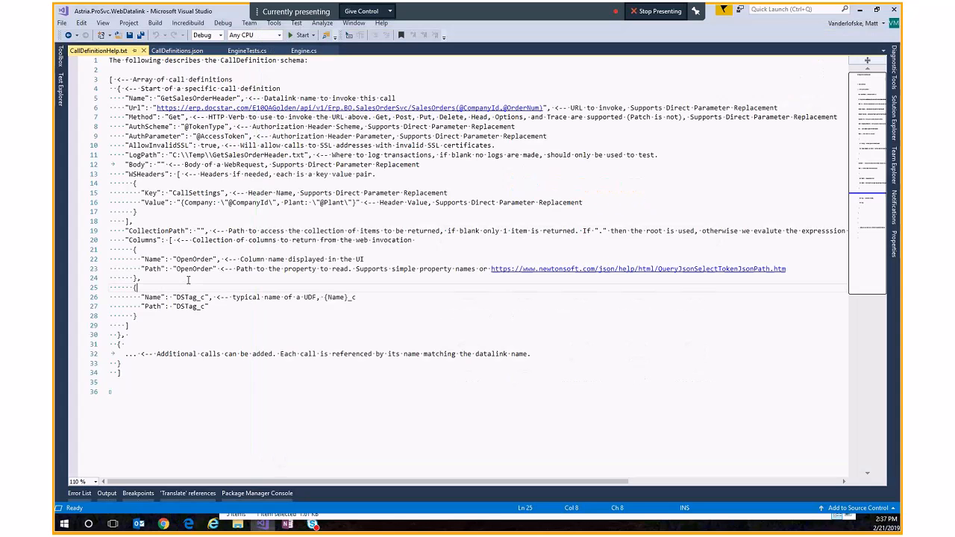
{"action": "left_click_drag", "start_coordinate": [214, 268], "coordinate": [178, 269]}
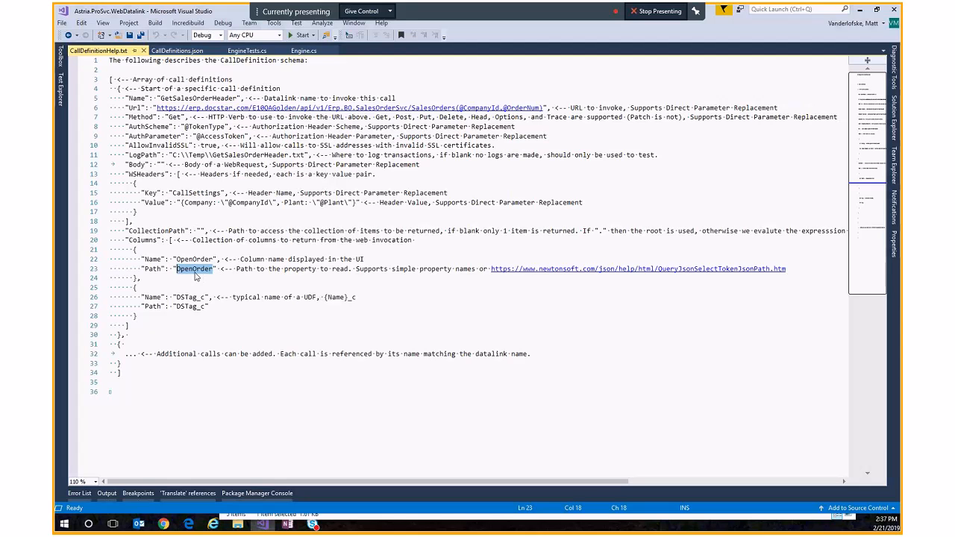
{"action": "double_click", "coordinate": [194, 260]}
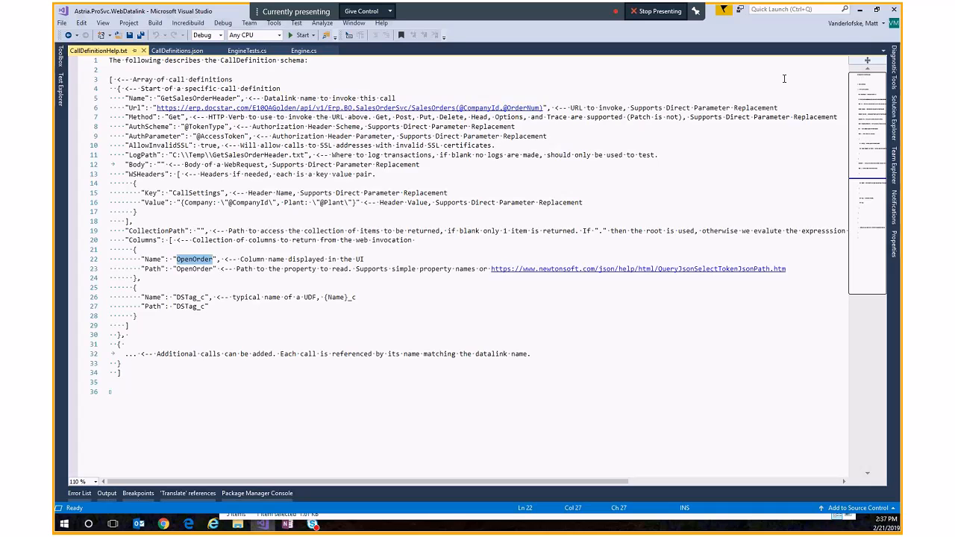
Step: Navigate File Explorer to the %programdata% folder
{"action": "left_click", "coordinate": [859, 10]}
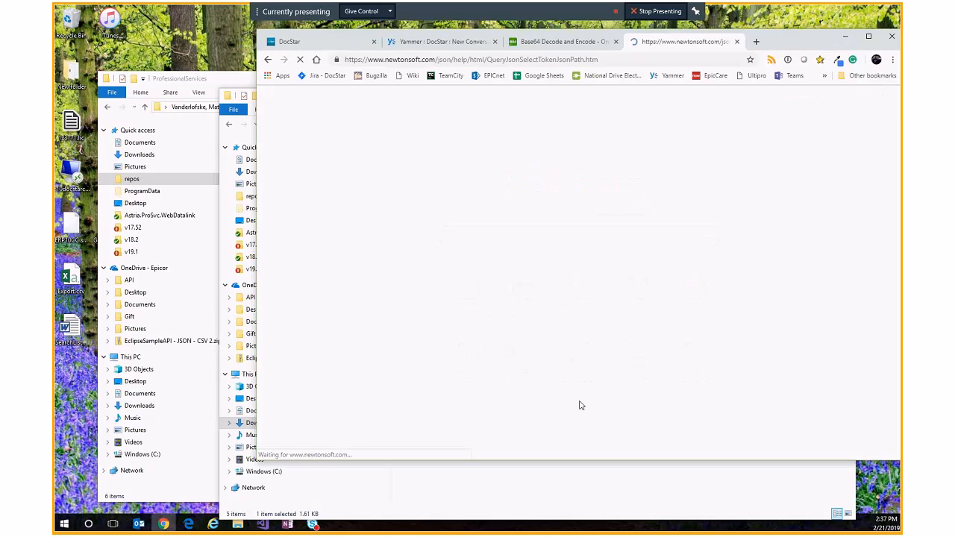
{"action": "left_click", "coordinate": [463, 499]}
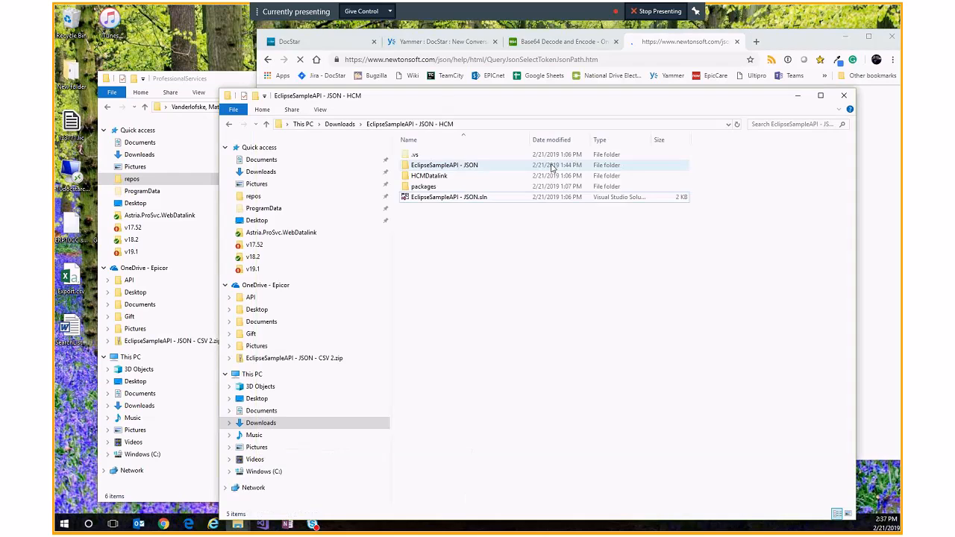
{"action": "left_click", "coordinate": [178, 80]}
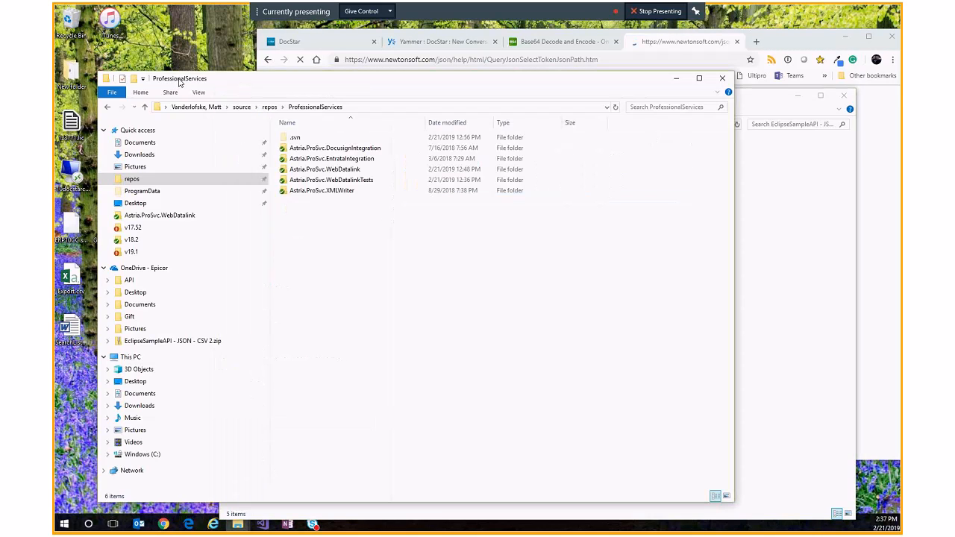
{"action": "left_click", "coordinate": [364, 107]}
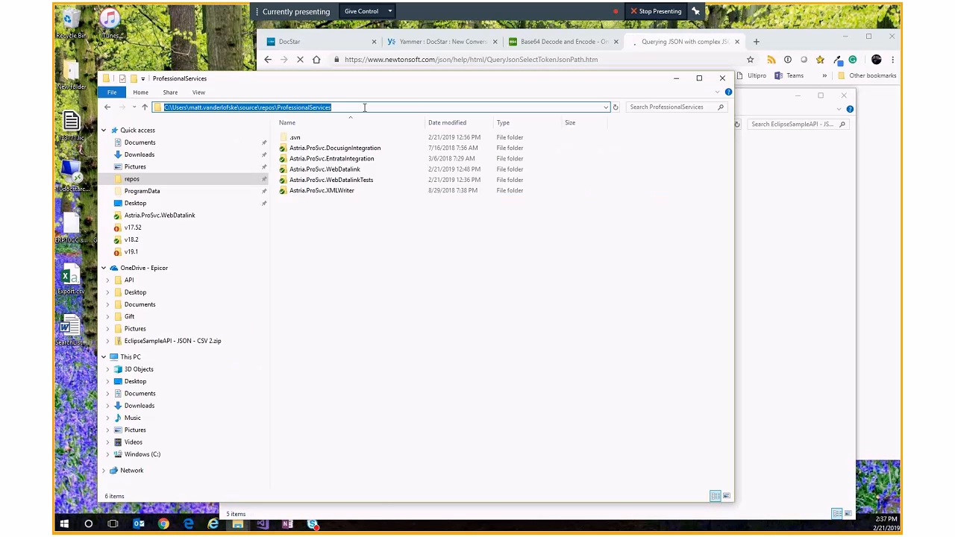
{"action": "type", "text": "%programdata%"}
{"action": "key", "text": "Return"}
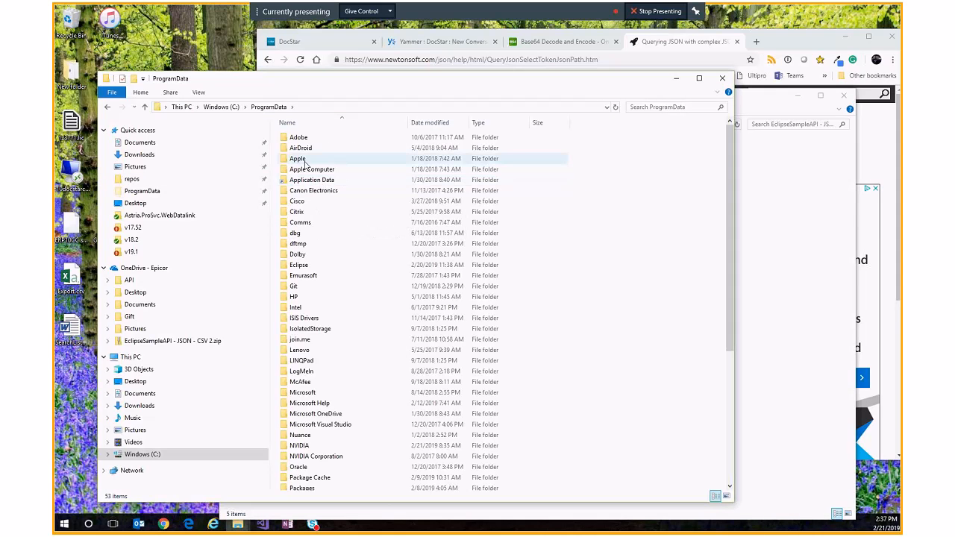
Step: Open Eclipse\DatalinkExecutables and point out the Astria.ProSvc.WebDatalink.dll and CallDefinitions.json files
{"action": "double_click", "coordinate": [298, 266]}
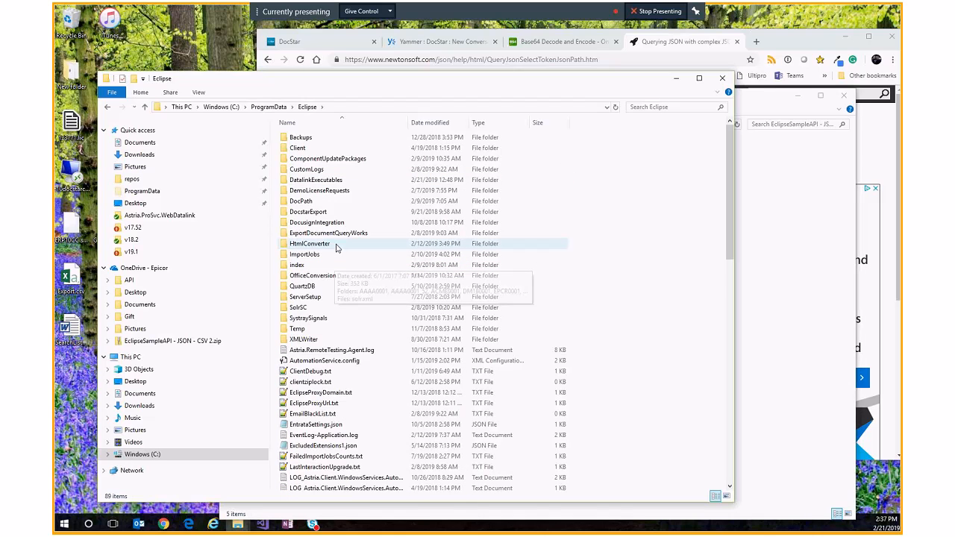
{"action": "left_click", "coordinate": [332, 183]}
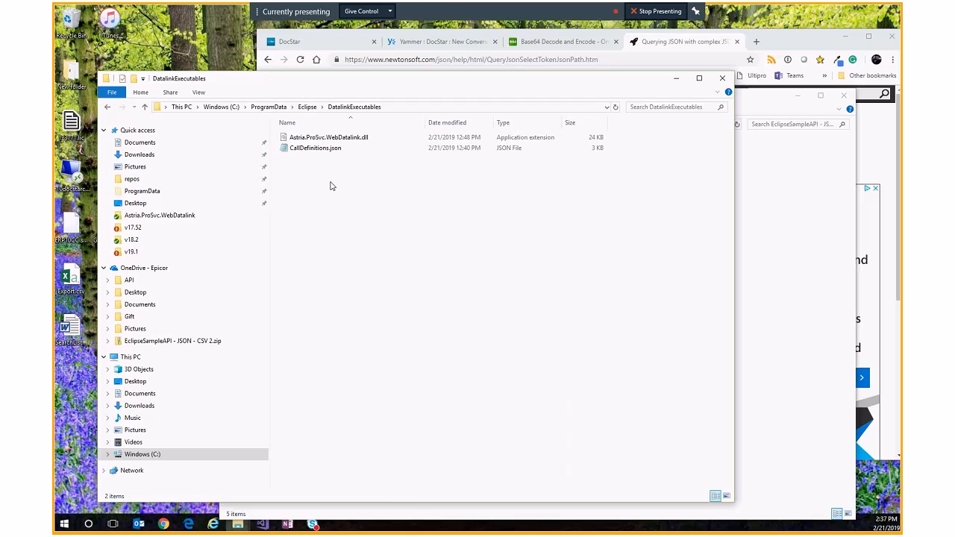
{"action": "left_click", "coordinate": [345, 144]}
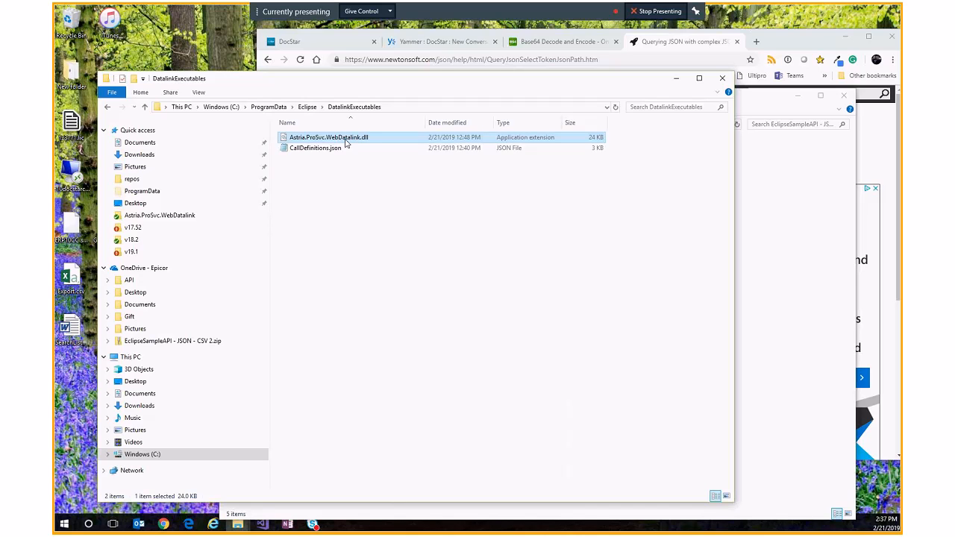
{"action": "left_click", "coordinate": [343, 149]}
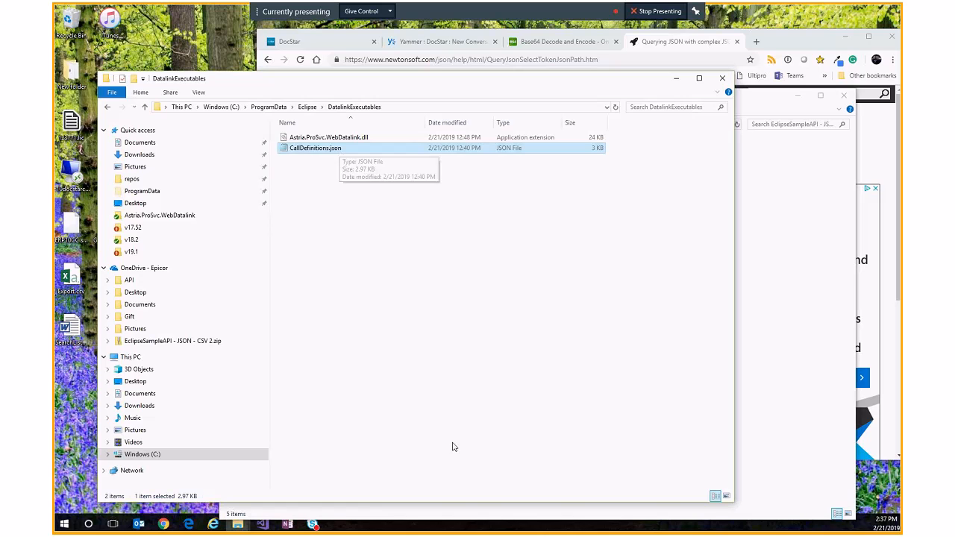
Step: Open DocStar's DataLink admin page and select the RealWebServices connection
{"action": "left_click", "coordinate": [169, 524]}
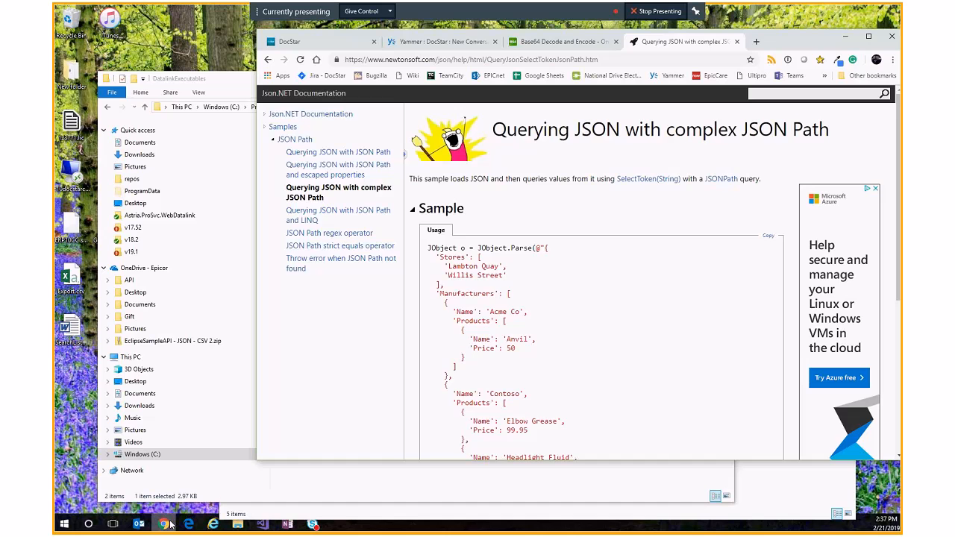
{"action": "left_click", "coordinate": [322, 41]}
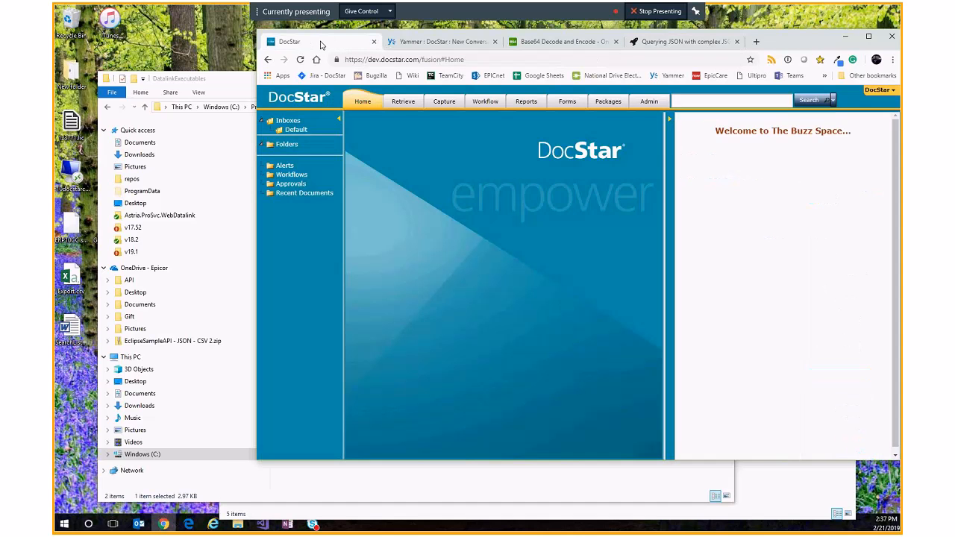
{"action": "left_click", "coordinate": [648, 102]}
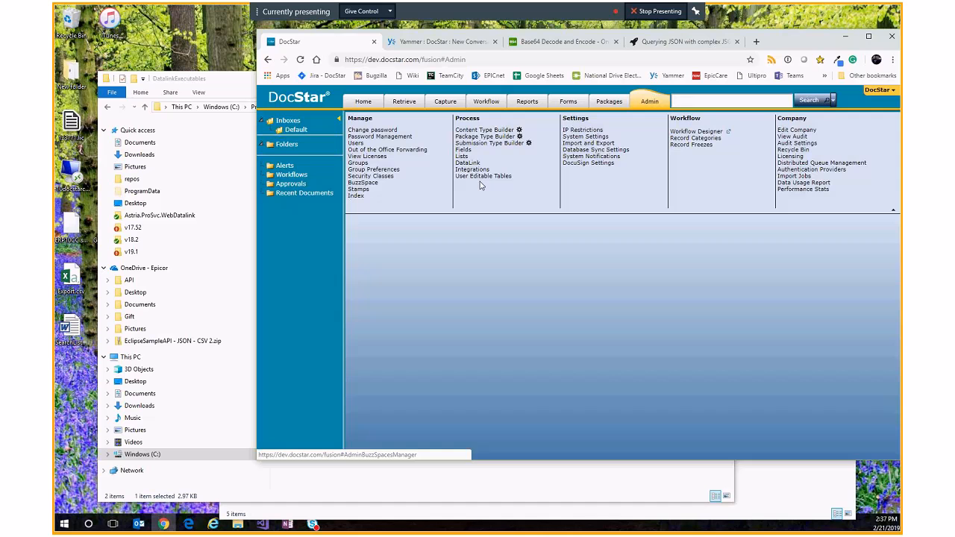
{"action": "left_click", "coordinate": [467, 162]}
{"action": "left_click", "coordinate": [867, 36]}
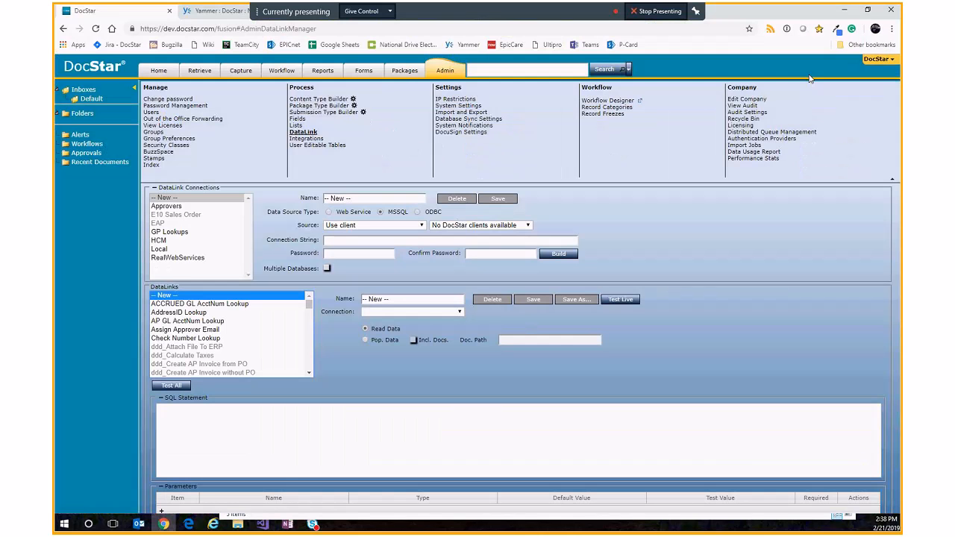
{"action": "left_click", "coordinate": [177, 257]}
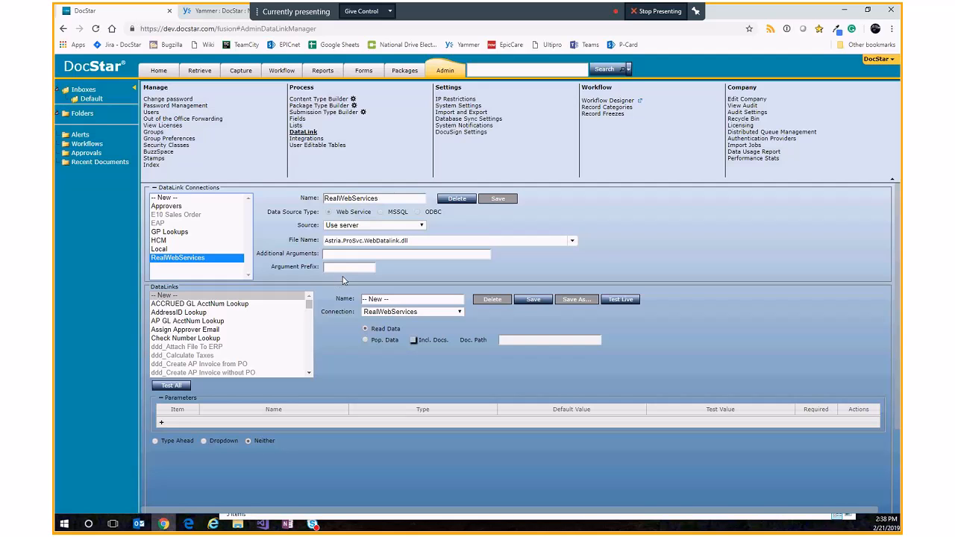
Step: Select the ErpLogin datalink and run a live test, closing the test data results
{"action": "scroll", "coordinate": [200, 356], "scroll_direction": "down", "scroll_amount": 8}
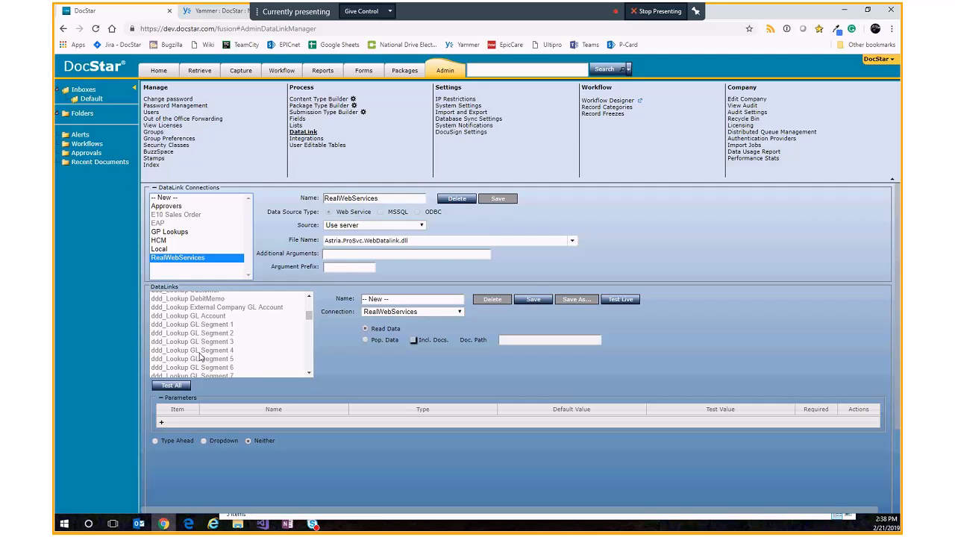
{"action": "scroll", "coordinate": [200, 356], "scroll_direction": "down", "scroll_amount": 8}
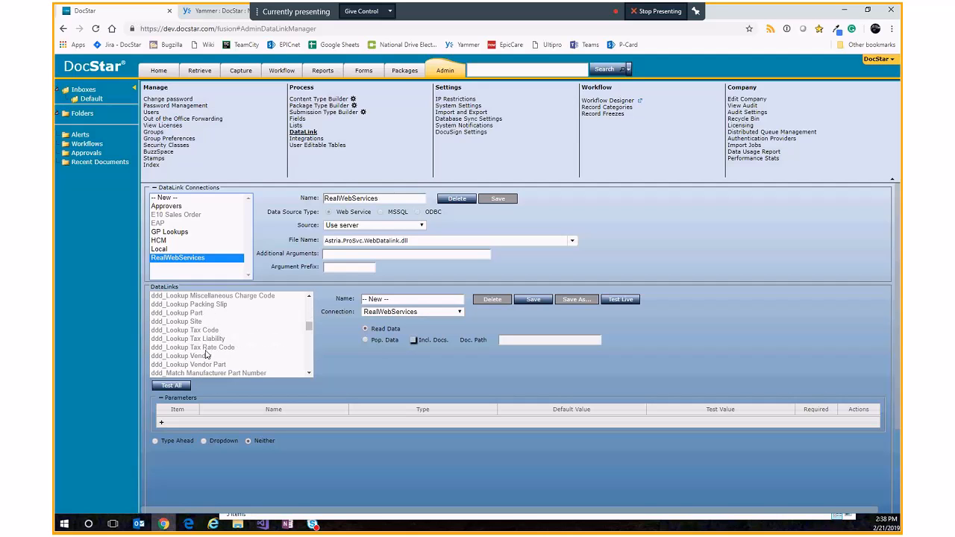
{"action": "scroll", "coordinate": [207, 355], "scroll_direction": "down", "scroll_amount": 8}
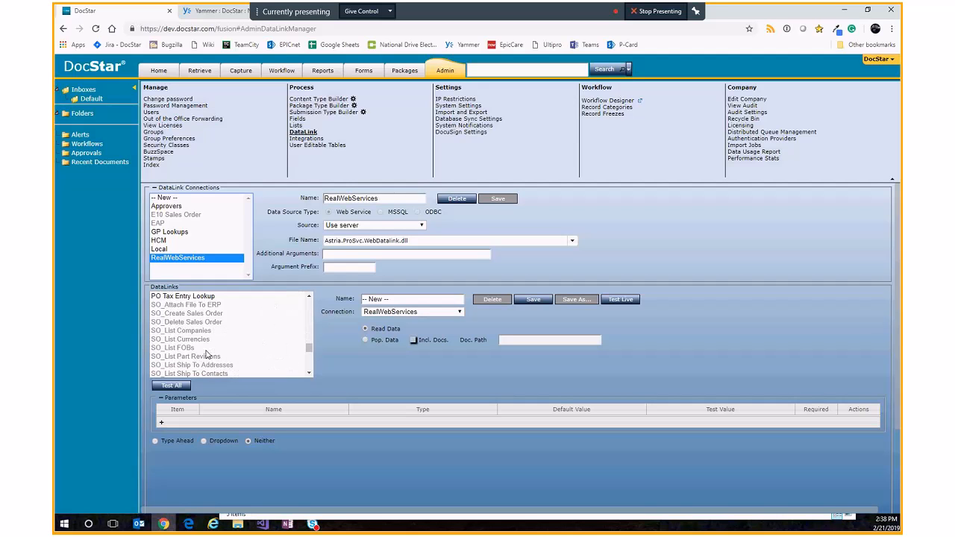
{"action": "scroll", "coordinate": [207, 355], "scroll_direction": "up", "scroll_amount": 2}
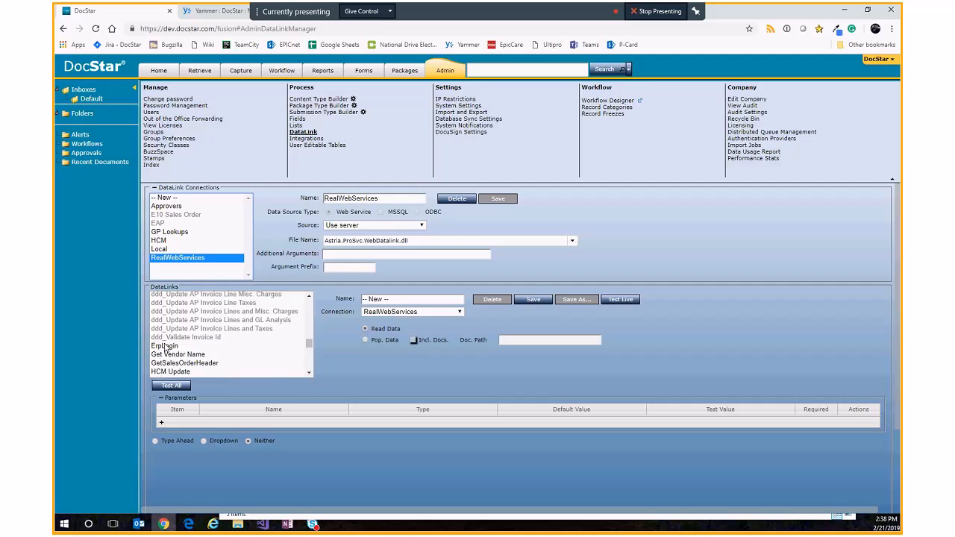
{"action": "left_click", "coordinate": [206, 346]}
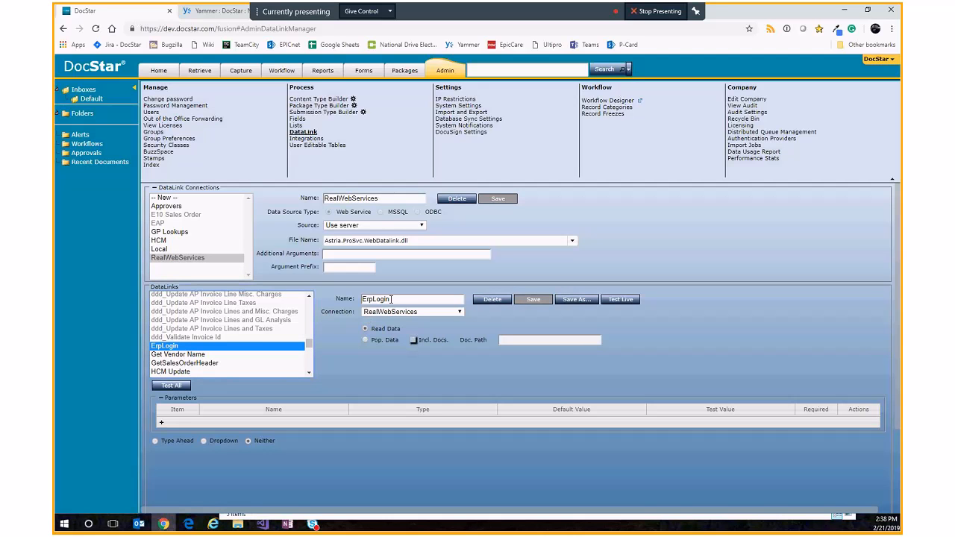
{"action": "left_click_drag", "start_coordinate": [391, 299], "coordinate": [358, 307]}
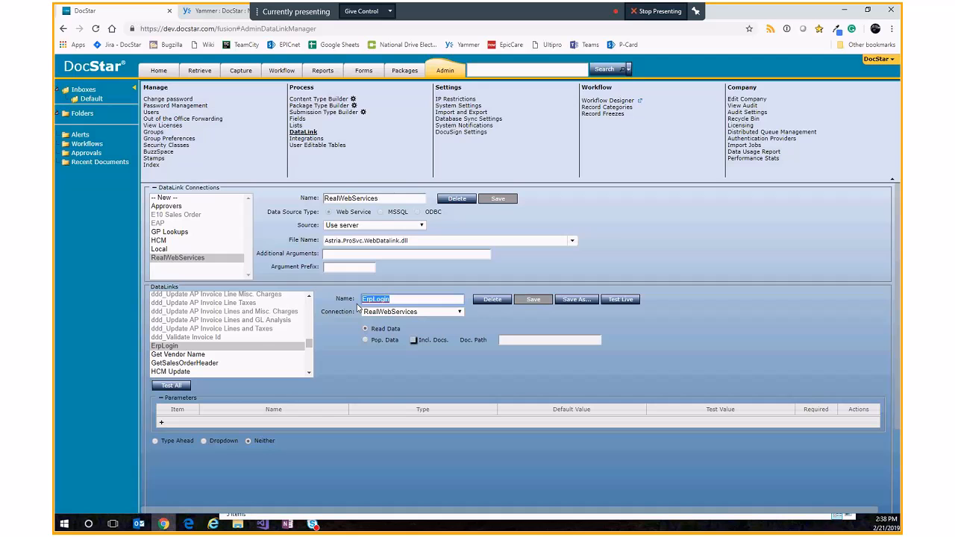
{"action": "left_click", "coordinate": [621, 301]}
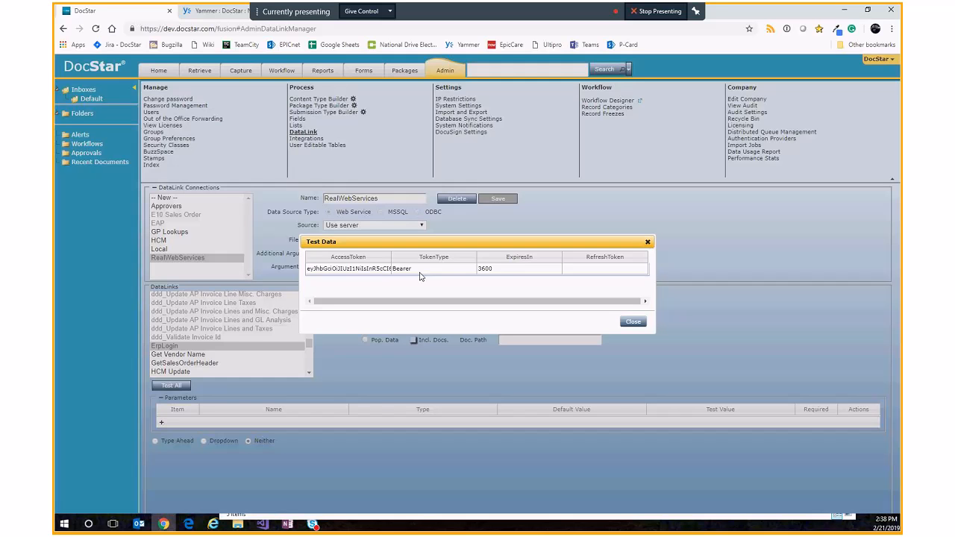
{"action": "left_click", "coordinate": [627, 322]}
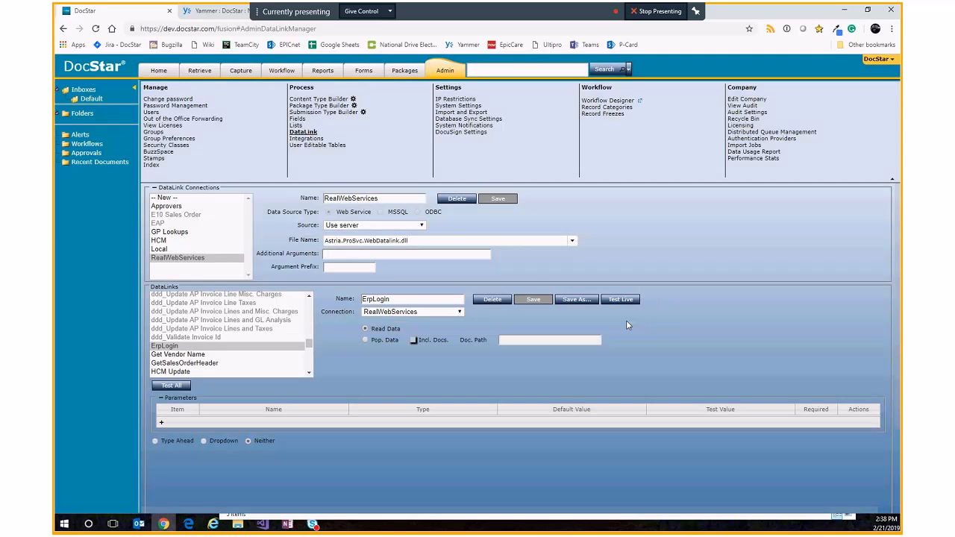
Step: Open the GetSalesOrderHeader datalink to review its parameters
{"action": "scroll", "coordinate": [188, 371], "scroll_direction": "down", "scroll_amount": 2}
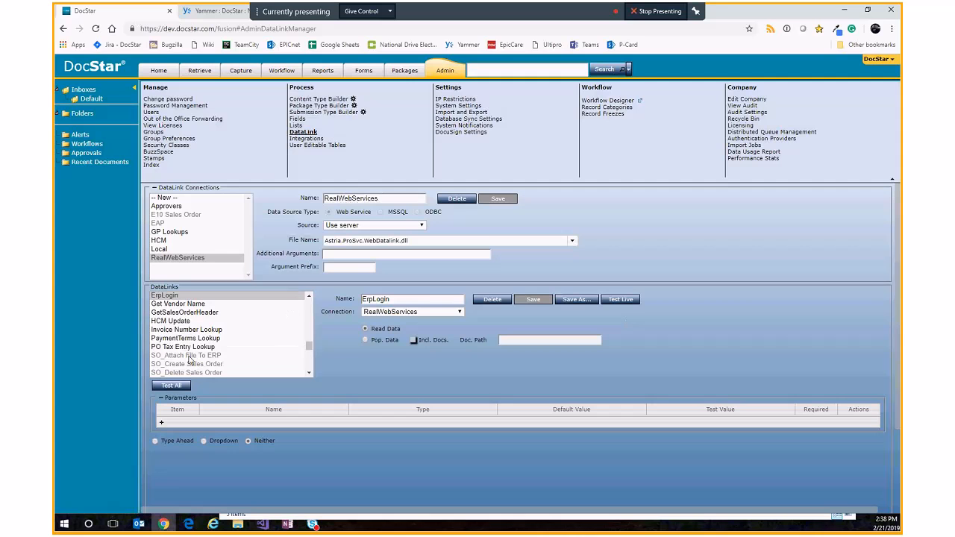
{"action": "left_click", "coordinate": [196, 314]}
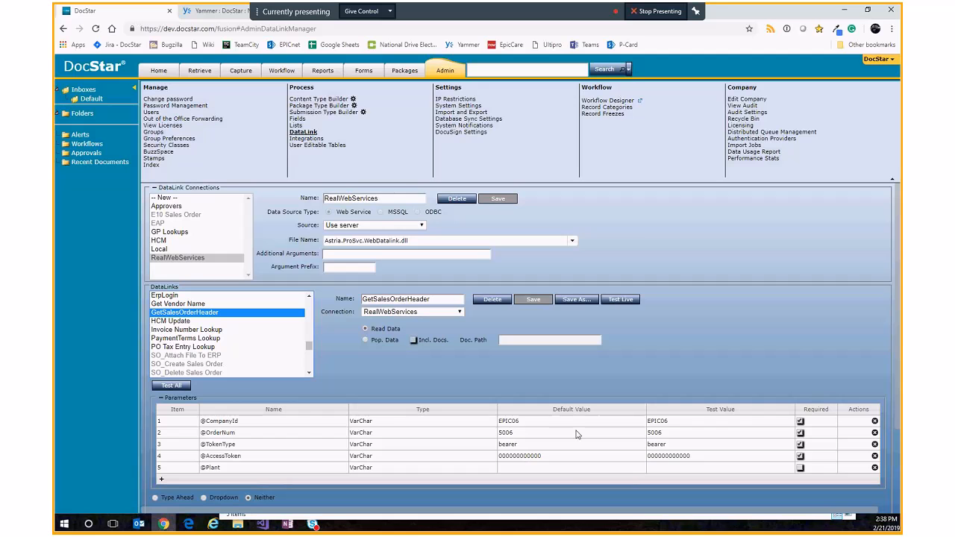
Step: Run a live test of ErpLogin and copy the returned AccessToken value
{"action": "left_click", "coordinate": [165, 296]}
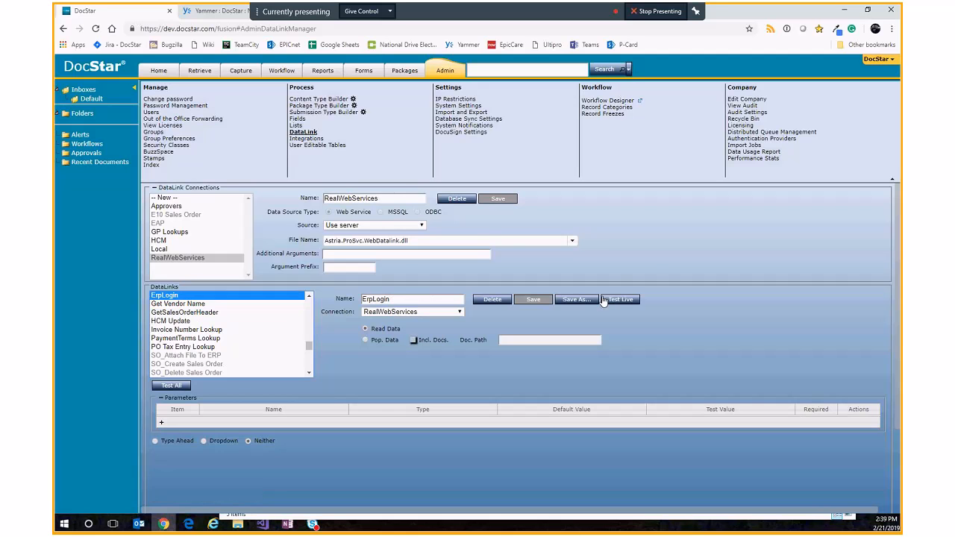
{"action": "left_click", "coordinate": [620, 301]}
{"action": "double_click", "coordinate": [365, 269]}
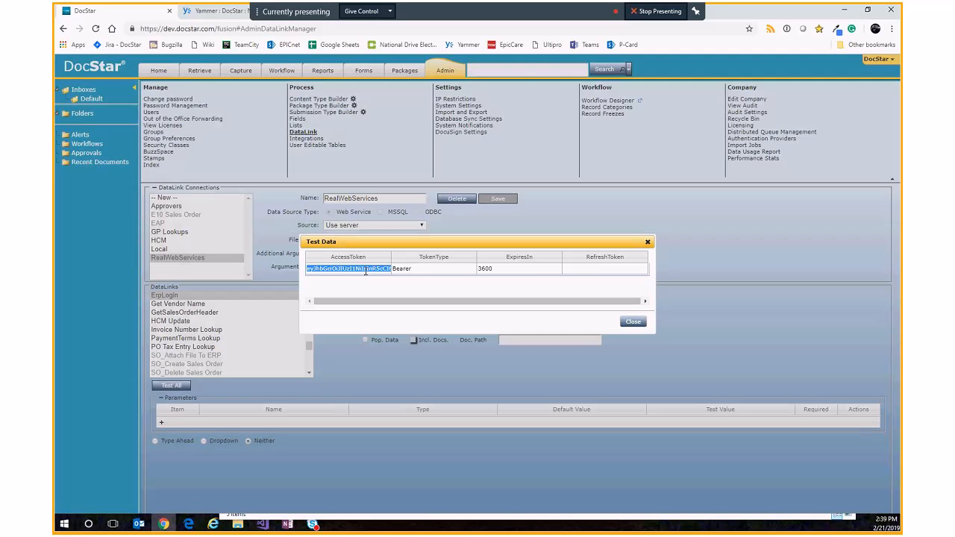
{"action": "left_click", "coordinate": [633, 322]}
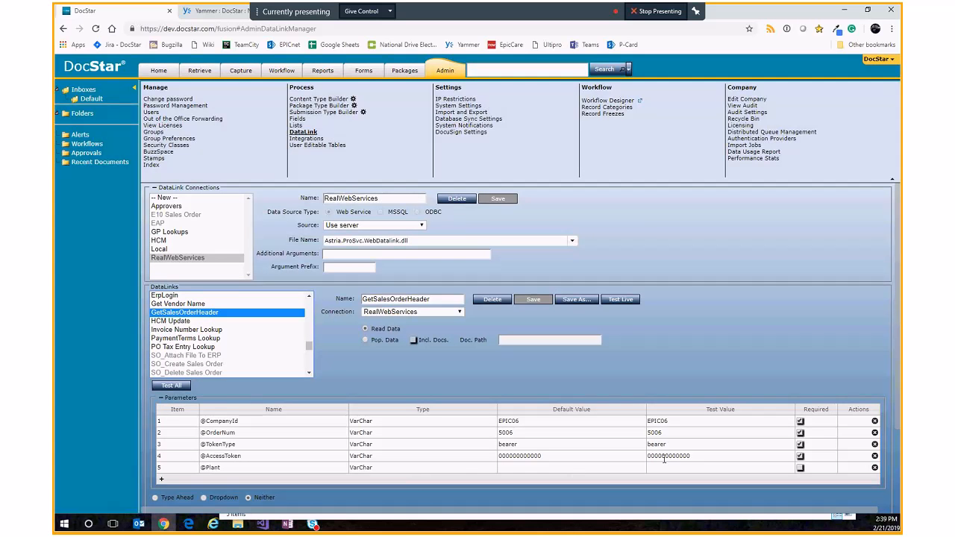
{"action": "left_click", "coordinate": [664, 459]}
{"action": "key", "text": "ctrl+v"}
{"action": "left_click", "coordinate": [649, 445]}
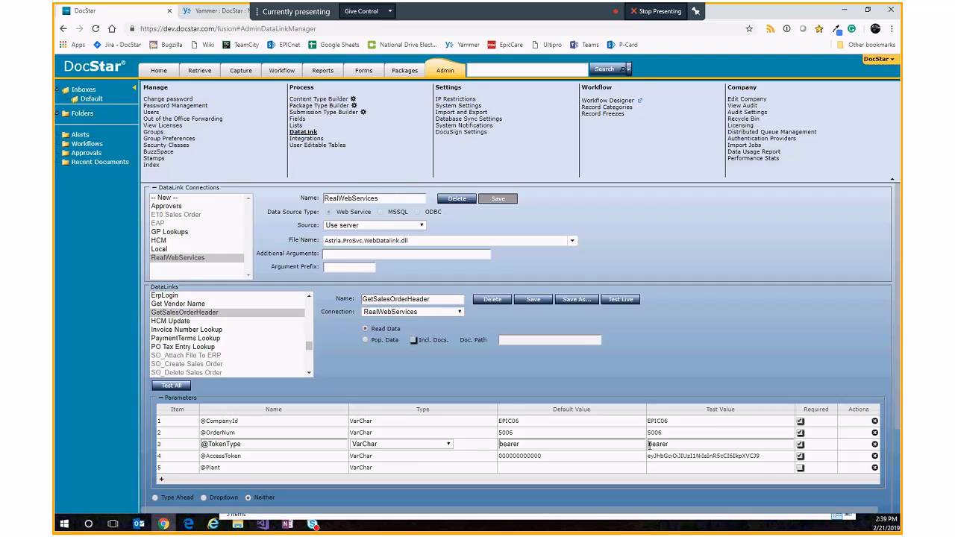
{"action": "double_click", "coordinate": [649, 445]}
{"action": "type", "text": "Bearer"}
{"action": "left_click", "coordinate": [585, 455]}
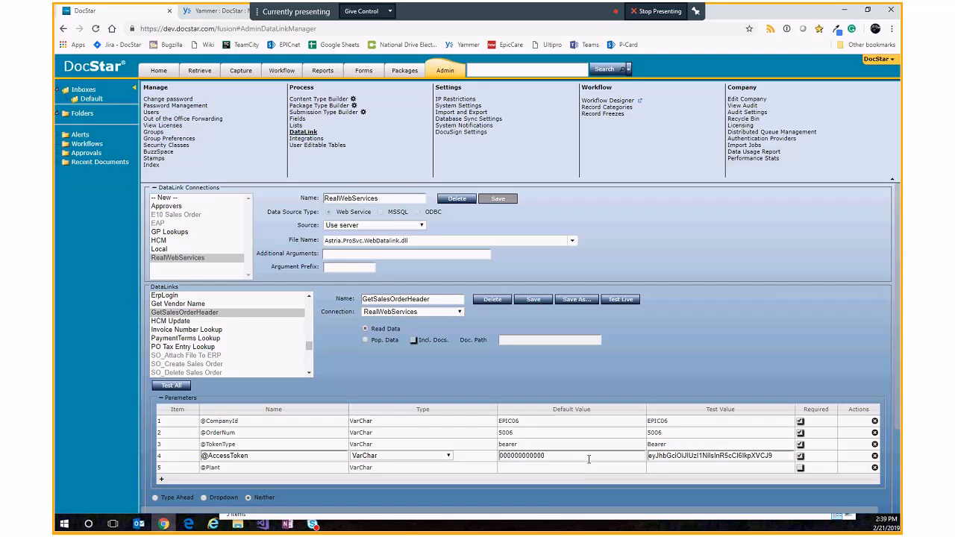
{"action": "left_click", "coordinate": [627, 300]}
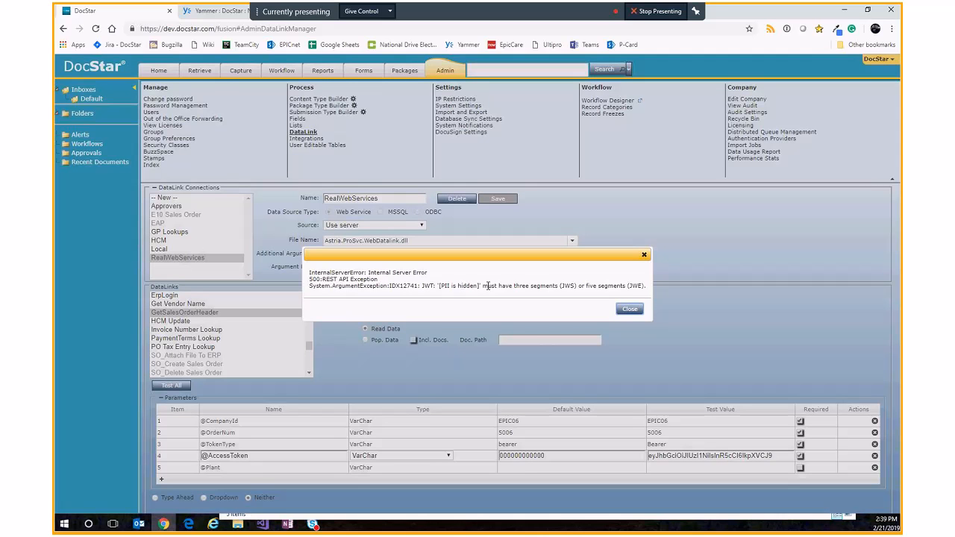
{"action": "left_click", "coordinate": [629, 310]}
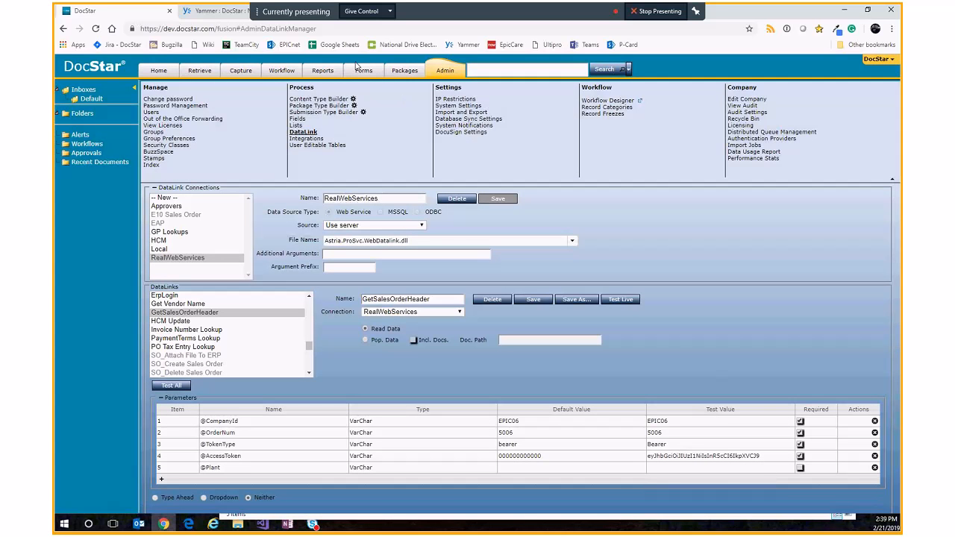
Step: Open the Workflow Designer and load the AdHoc WebServices workflow
{"action": "left_click", "coordinate": [643, 103]}
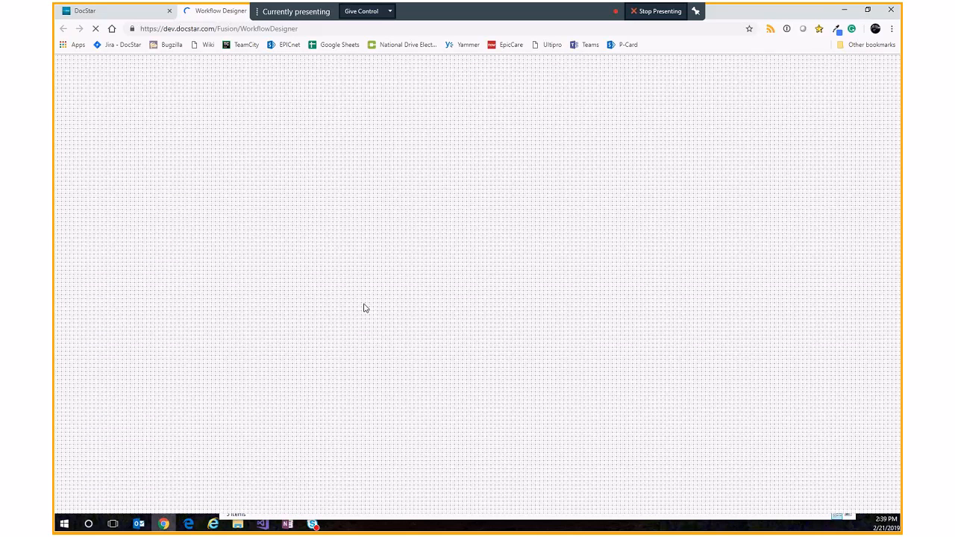
{"action": "left_click", "coordinate": [440, 68]}
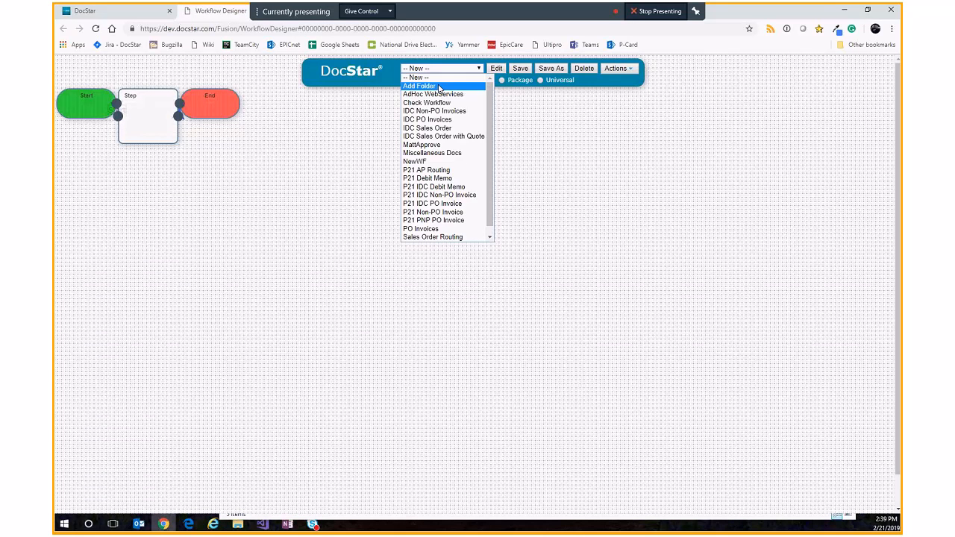
{"action": "left_click", "coordinate": [438, 97]}
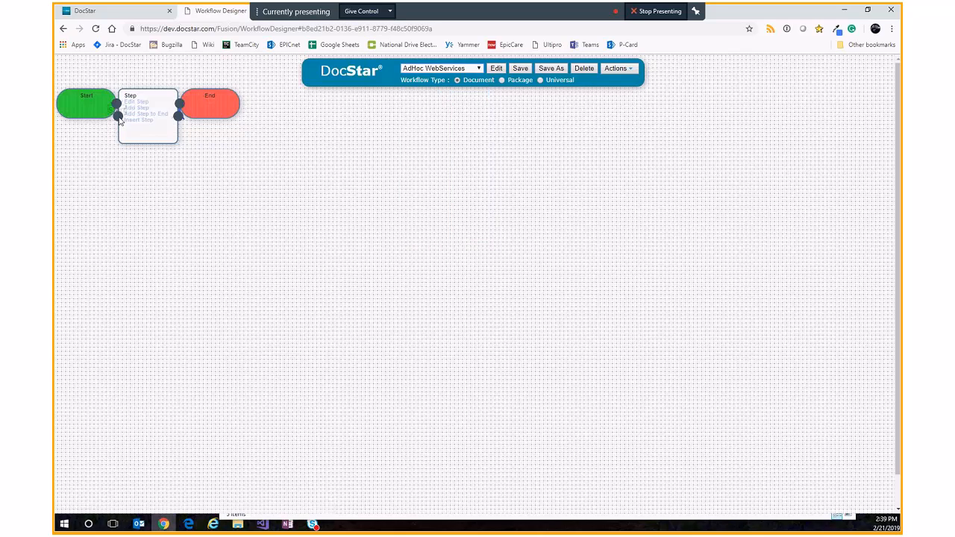
Step: Open the workflow step's Action 1 and review the ErpLogin DataLink task's output mappings, then cancel
{"action": "double_click", "coordinate": [134, 105]}
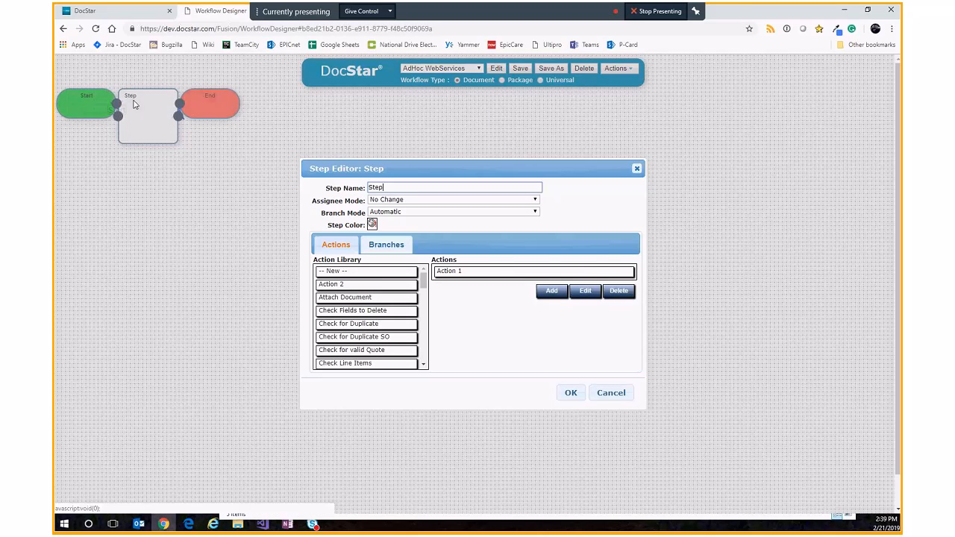
{"action": "left_click", "coordinate": [515, 270]}
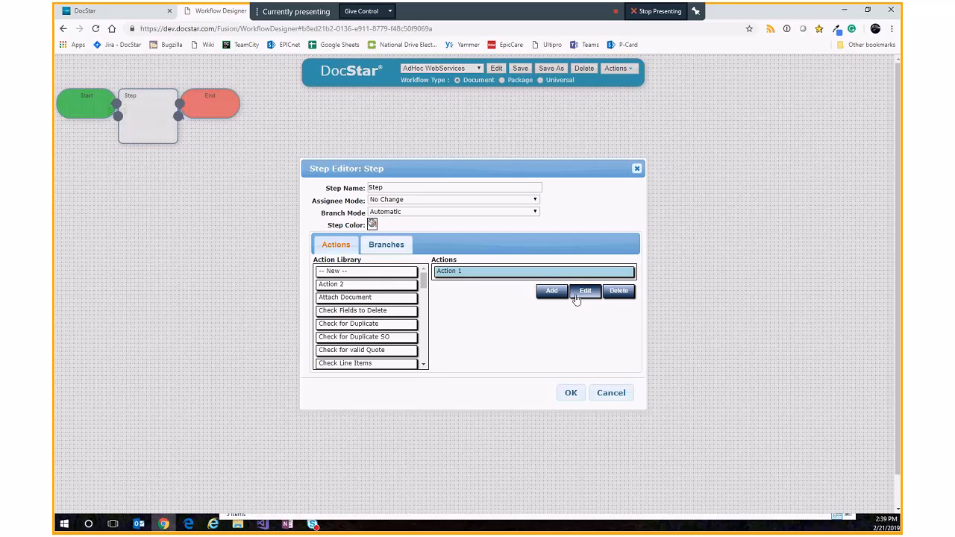
{"action": "left_click", "coordinate": [575, 298]}
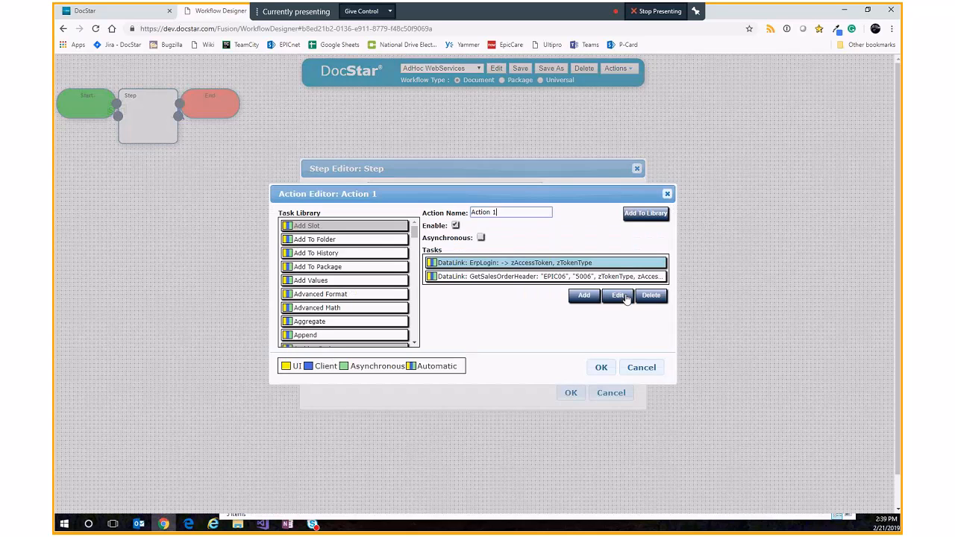
{"action": "left_click", "coordinate": [619, 295]}
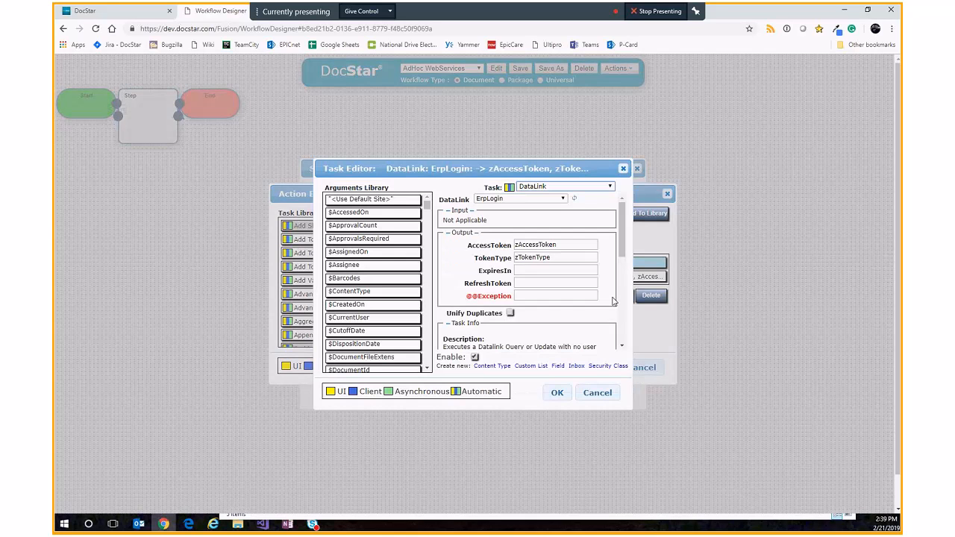
{"action": "left_click_drag", "start_coordinate": [571, 245], "coordinate": [464, 235]}
{"action": "left_click_drag", "start_coordinate": [564, 257], "coordinate": [520, 293]}
{"action": "left_click", "coordinate": [603, 393]}
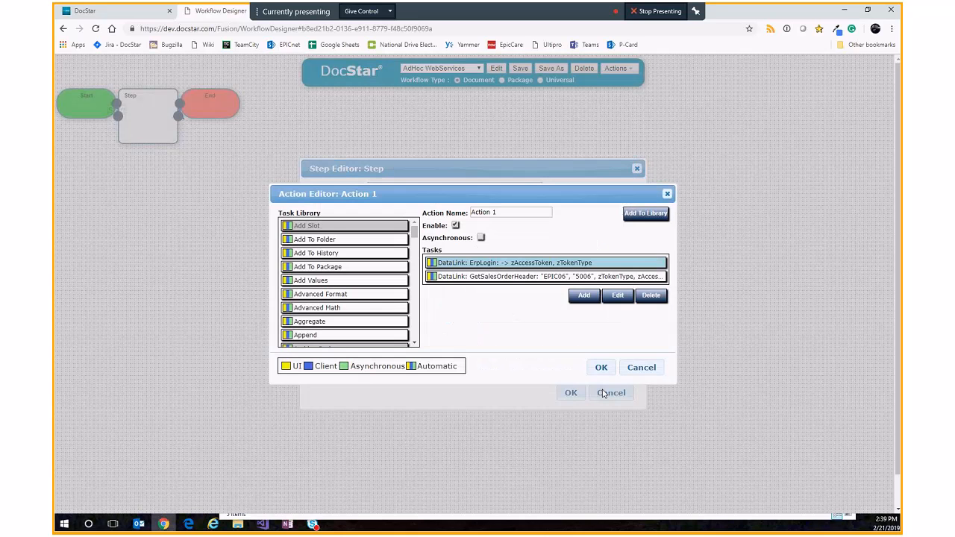
Step: Review the GetSalesOrderHeader DataLink task's input and output mappings, then cancel the task editor
{"action": "left_click", "coordinate": [621, 277]}
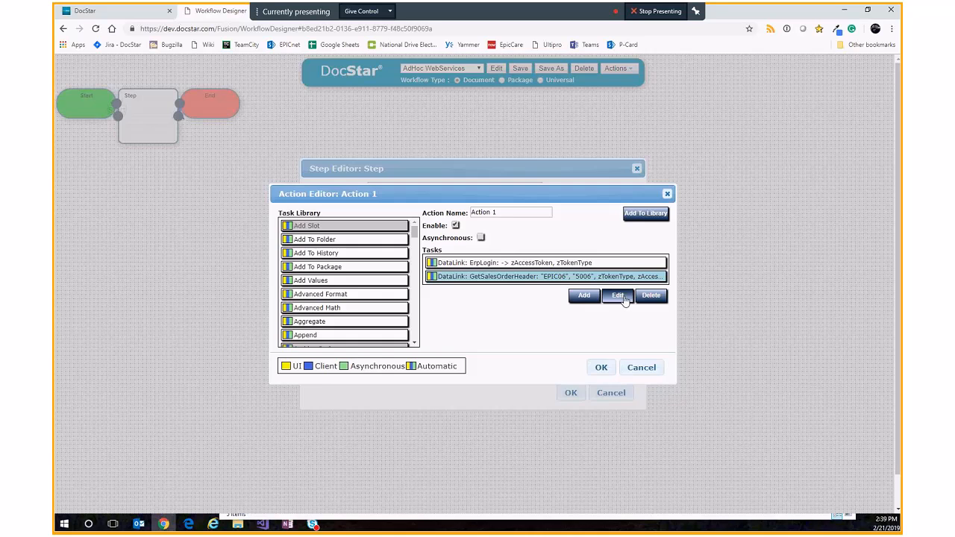
{"action": "left_click", "coordinate": [619, 296]}
{"action": "left_click", "coordinate": [509, 226]}
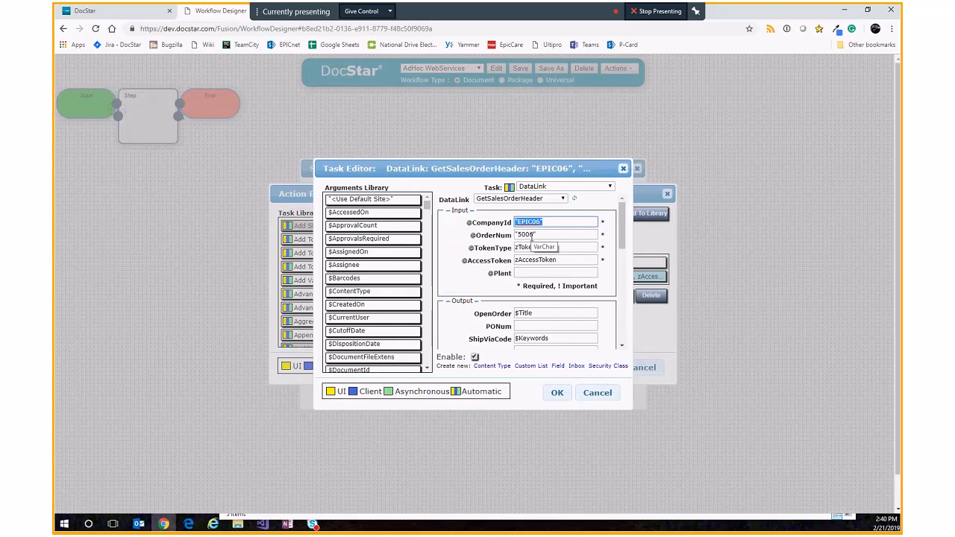
{"action": "left_click_drag", "start_coordinate": [554, 231], "coordinate": [479, 232]}
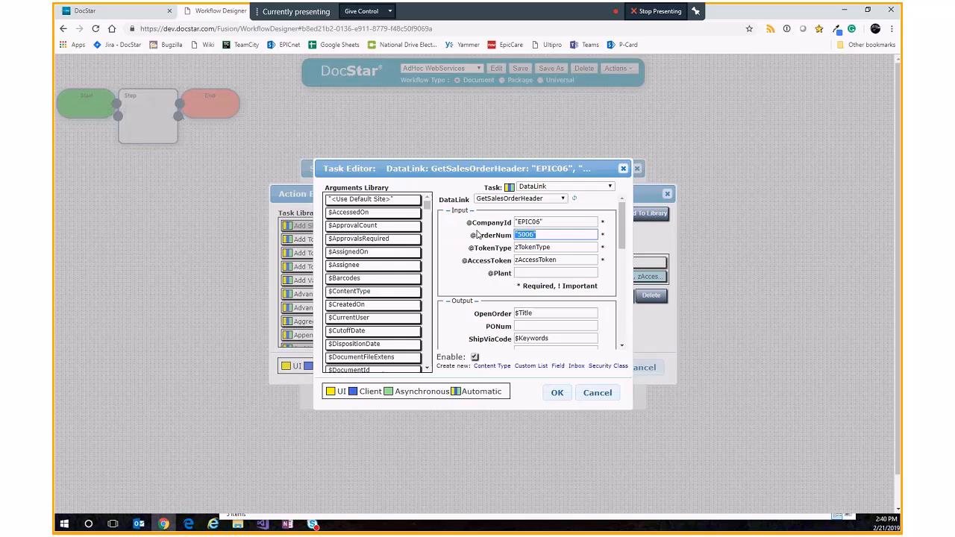
{"action": "left_click", "coordinate": [560, 247]}
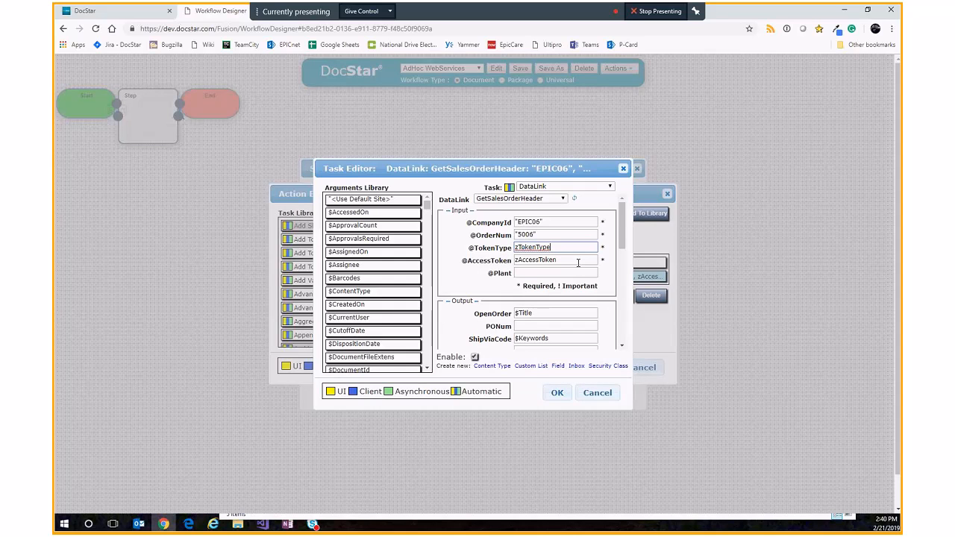
{"action": "scroll", "coordinate": [547, 313], "scroll_direction": "down", "scroll_amount": 3}
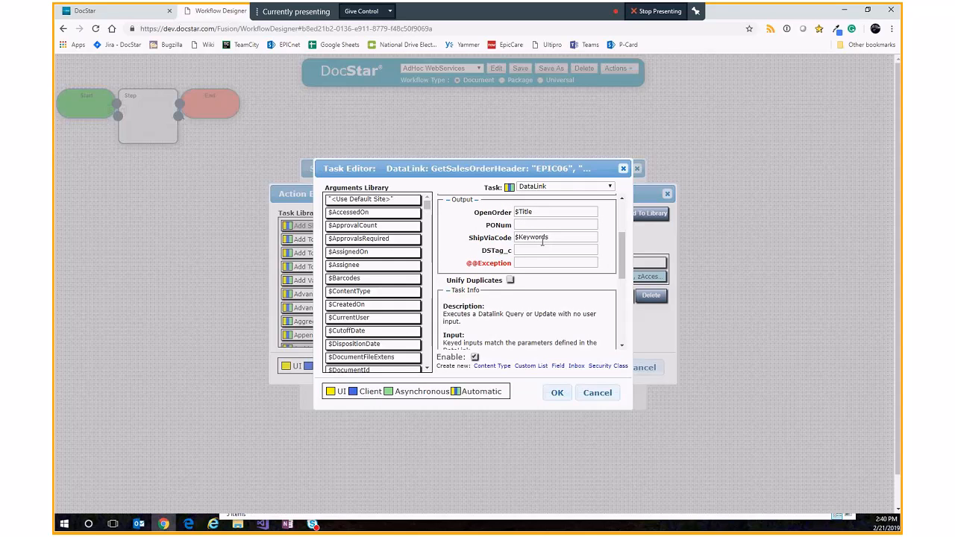
{"action": "left_click", "coordinate": [598, 393]}
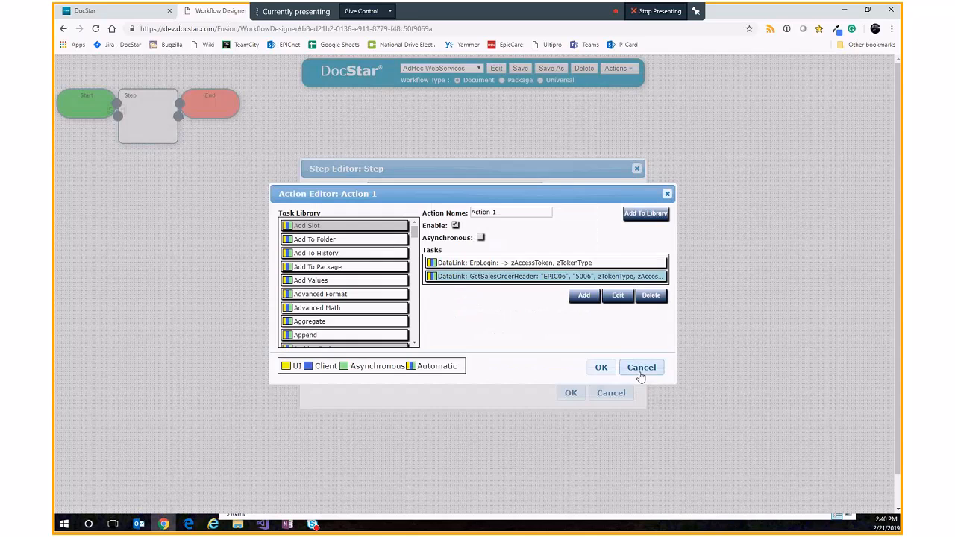
Step: Return to DocStar's Retrieve view without saving the GetSalesOrderHeader datalink changes
{"action": "left_click", "coordinate": [101, 11]}
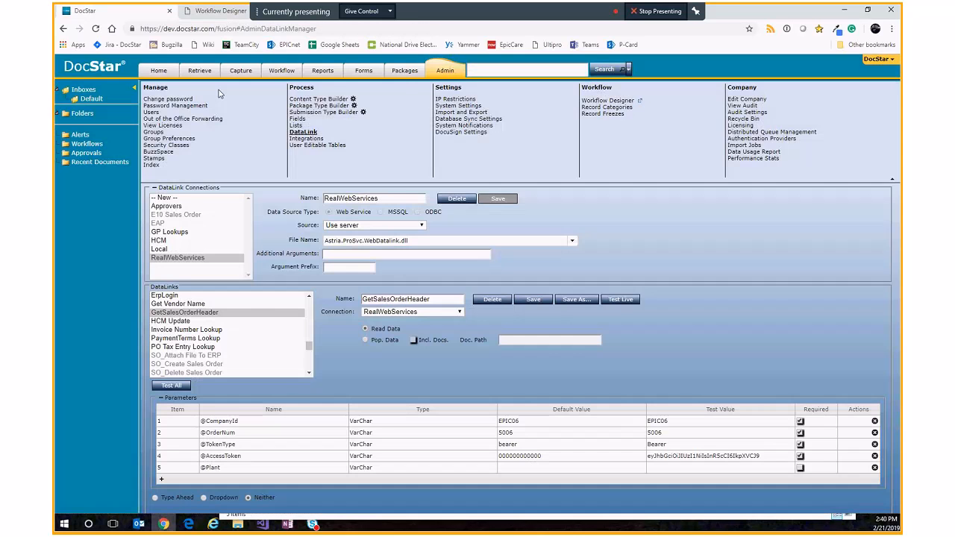
{"action": "left_click", "coordinate": [199, 70]}
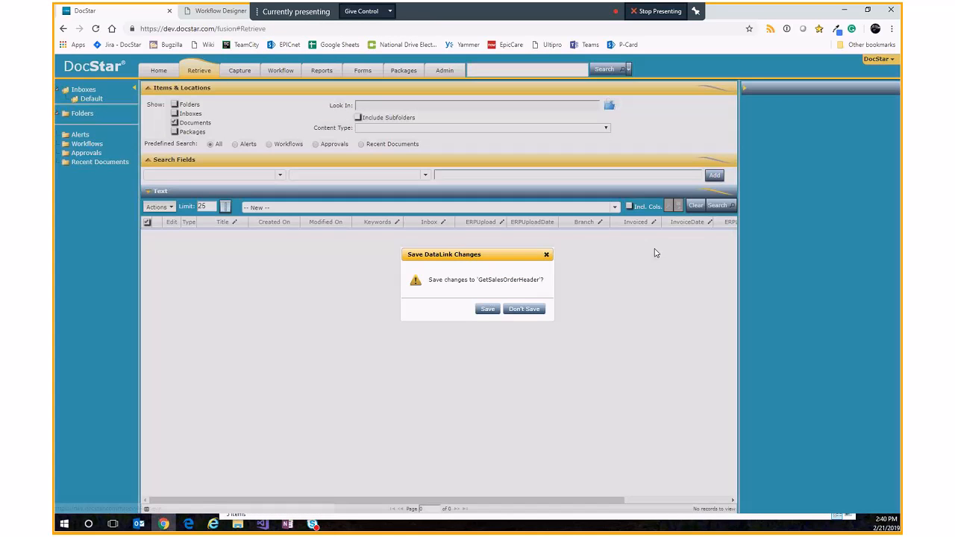
{"action": "left_click", "coordinate": [524, 309]}
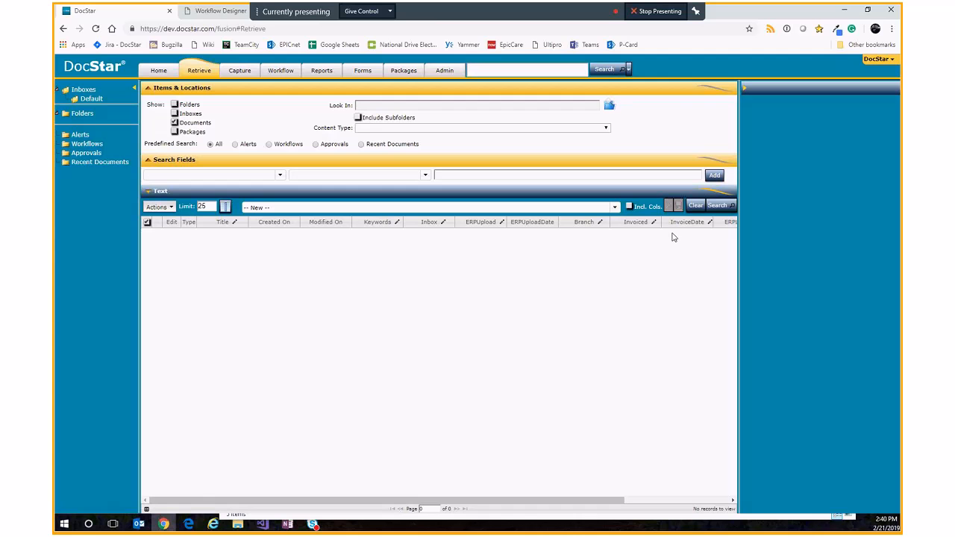
Step: Search all documents and open the Troy.jpg document
{"action": "left_click", "coordinate": [716, 205]}
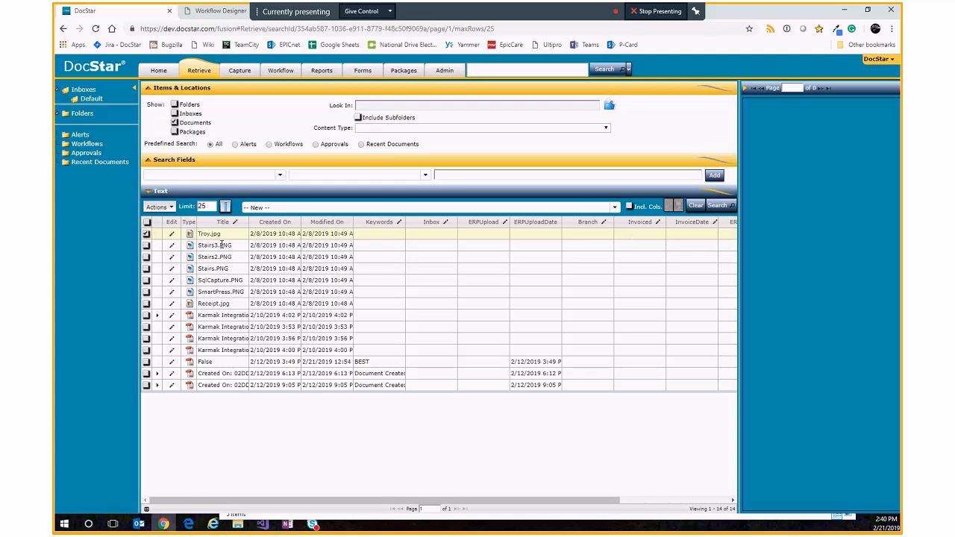
{"action": "double_click", "coordinate": [221, 237]}
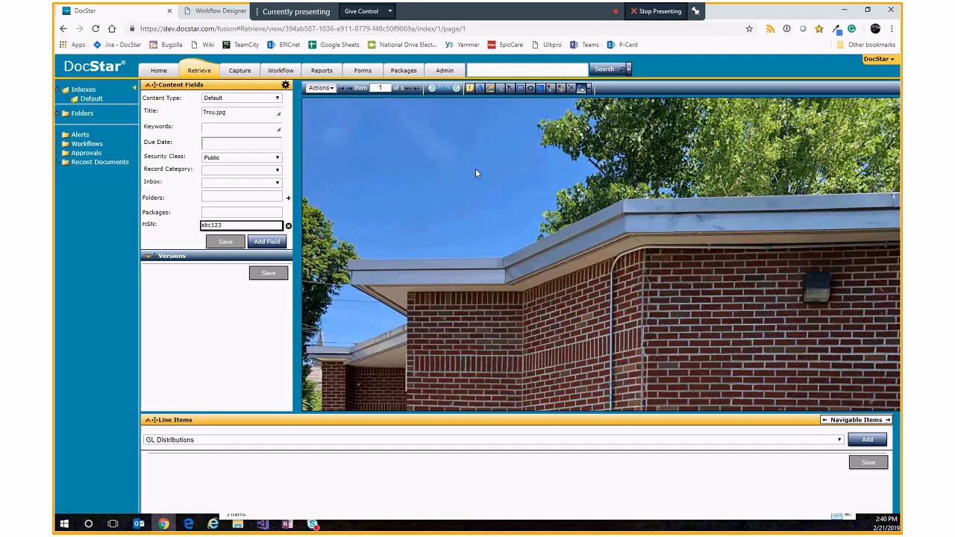
Step: Assign the AdHoc WebServices workflow to the open document
{"action": "left_click", "coordinate": [321, 88]}
{"action": "mouse_move", "coordinate": [351, 373]}
{"action": "left_click", "coordinate": [417, 373]}
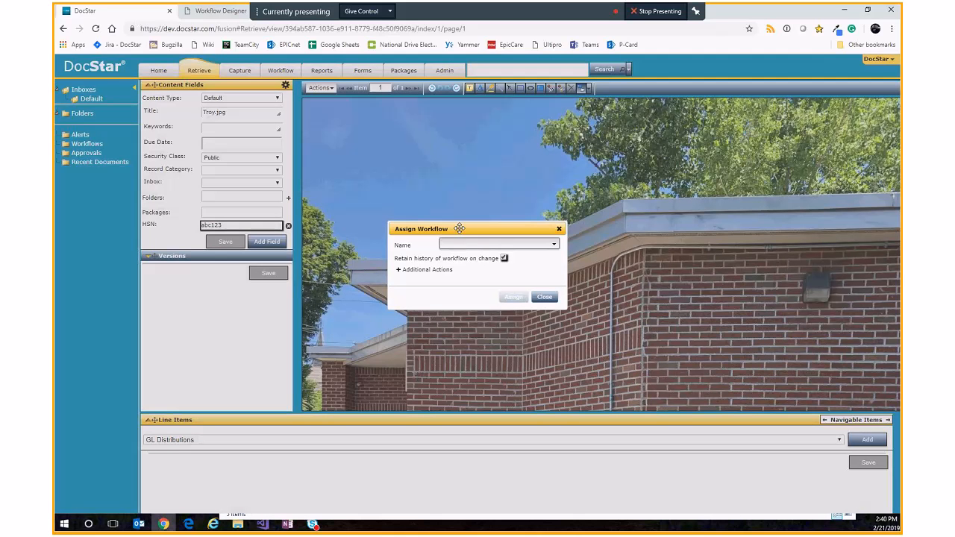
{"action": "left_click", "coordinate": [489, 244]}
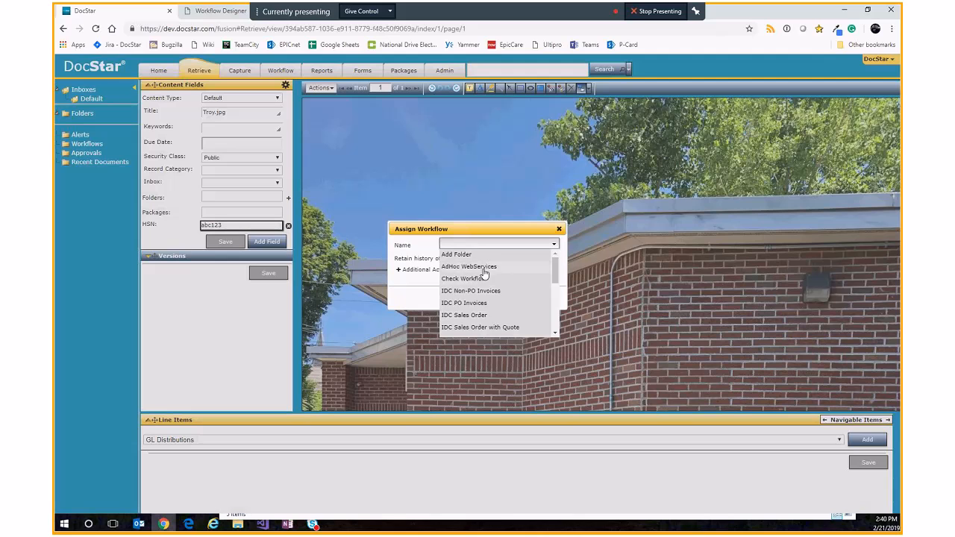
{"action": "left_click", "coordinate": [490, 266]}
{"action": "left_click", "coordinate": [512, 298]}
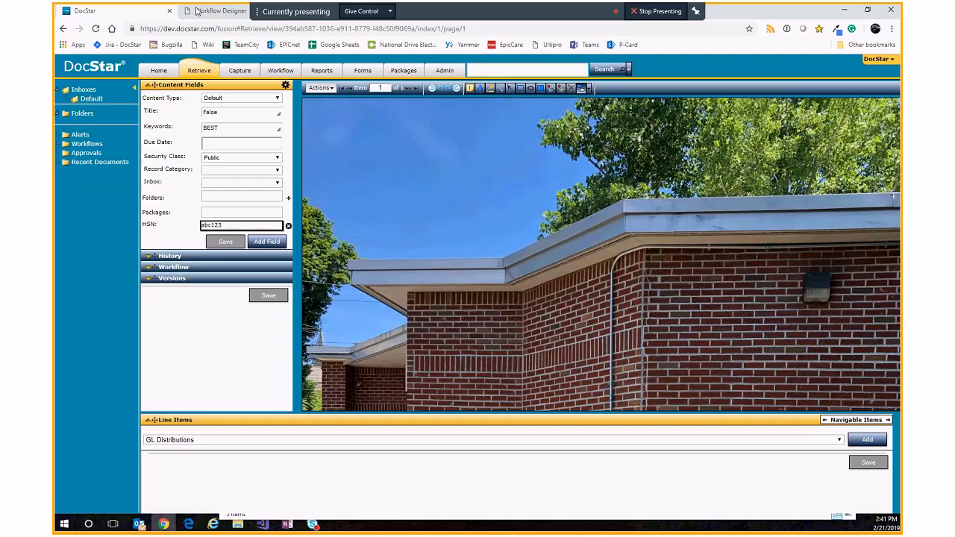
Step: Open the Epicor REST API help page at erp.docstar.com/E10QAGolden/api/help/ in the browser
{"action": "left_click_drag", "start_coordinate": [261, 13], "coordinate": [458, 13]}
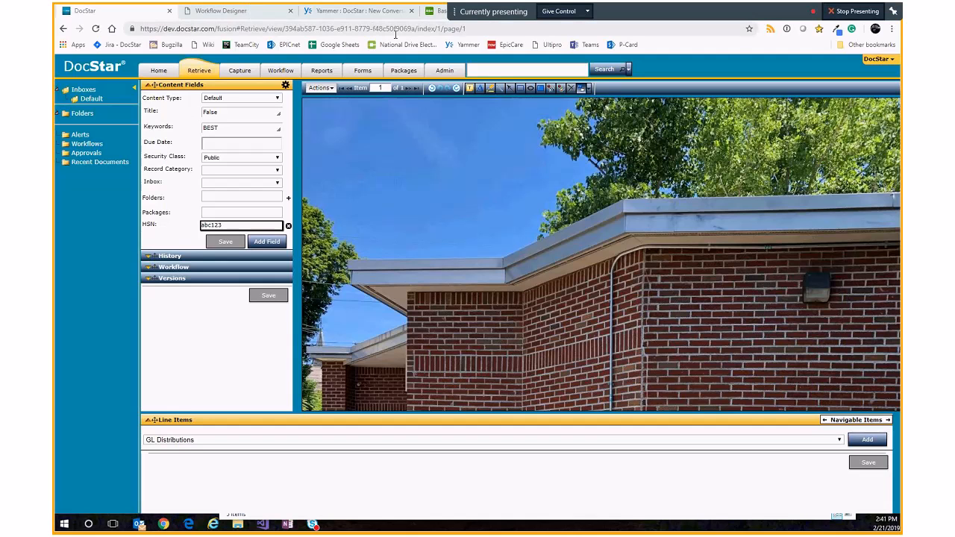
{"action": "left_click", "coordinate": [395, 32]}
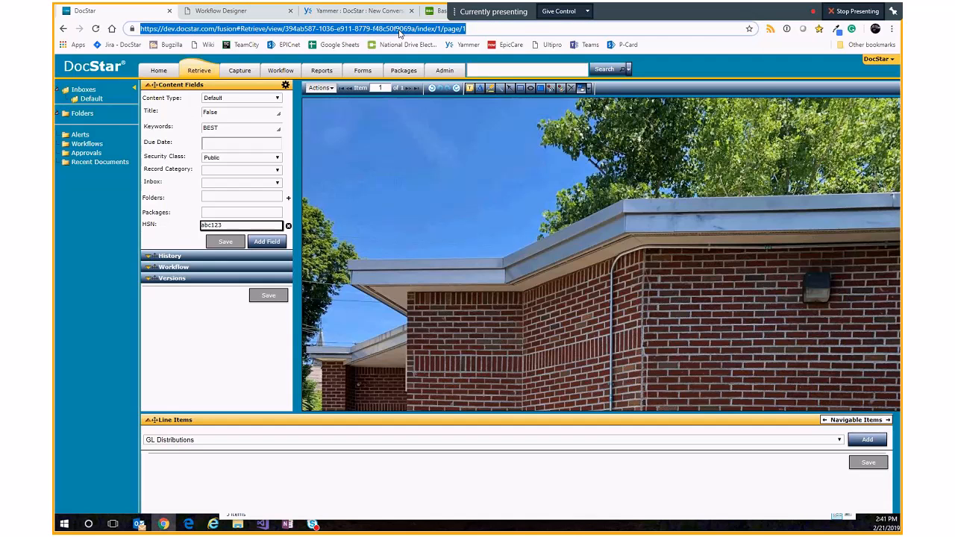
{"action": "type", "text": "epe"}
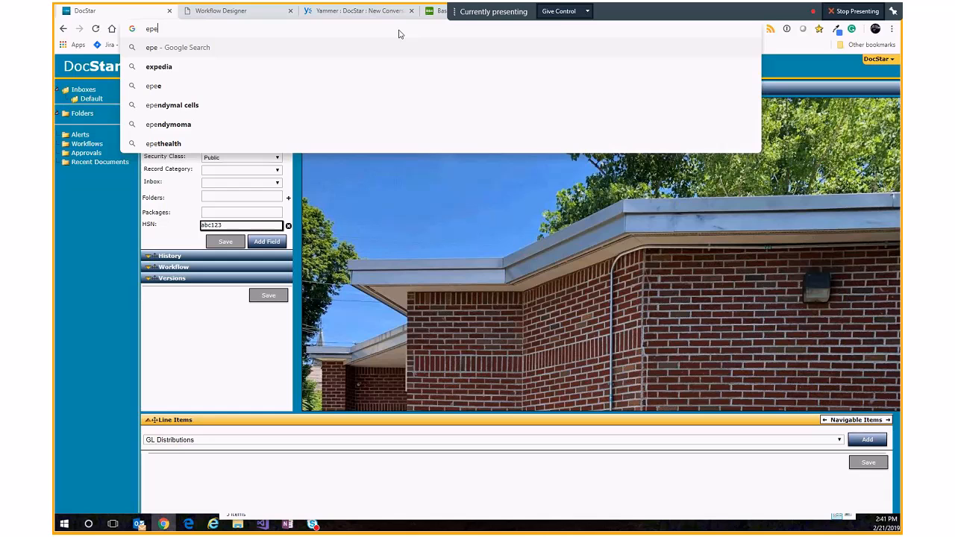
{"action": "key", "text": "BackSpace"}
{"action": "key", "text": "BackSpace"}
{"action": "type", "text": "r"}
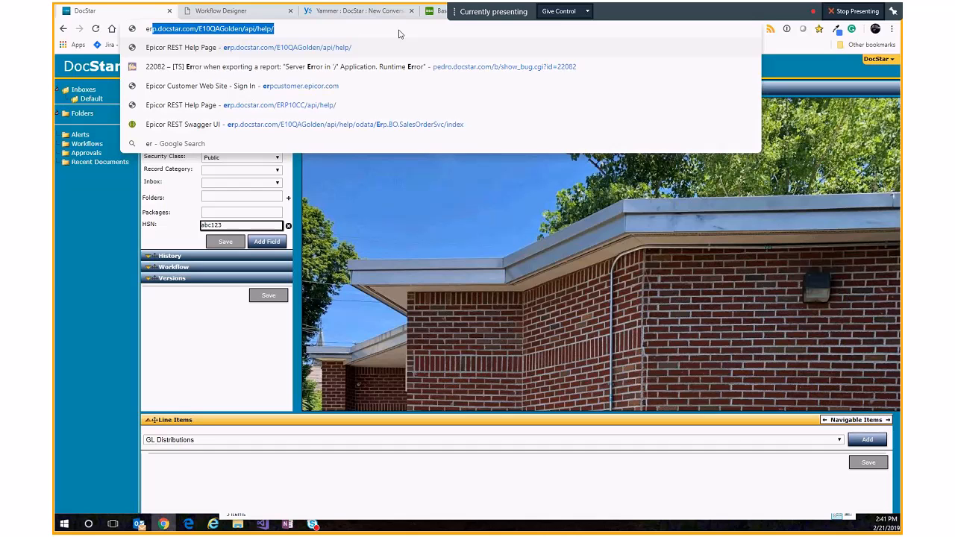
{"action": "key", "text": "Return"}
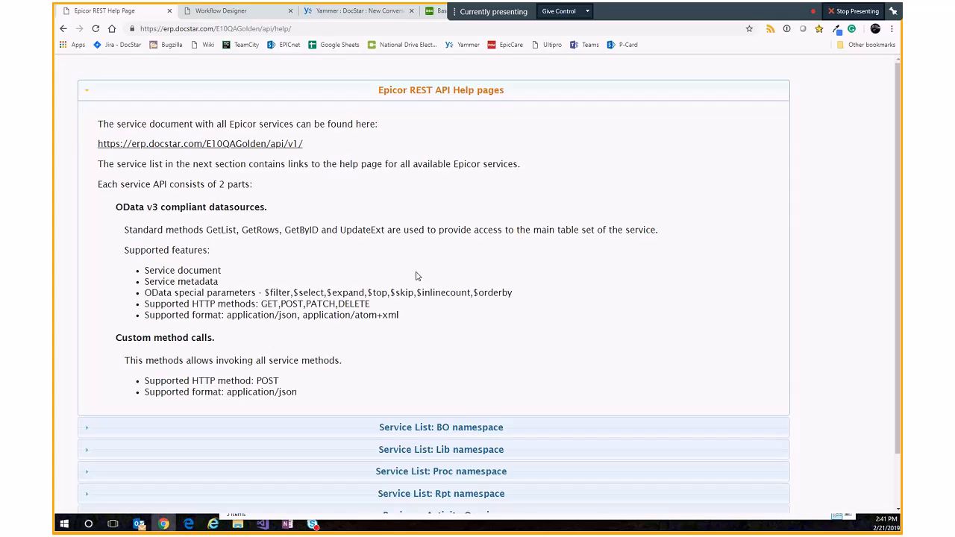
Step: Expand the BO namespace service list, find salesorder, and open the Erp.BO.SalesOrderSvc documentation
{"action": "left_click", "coordinate": [440, 428]}
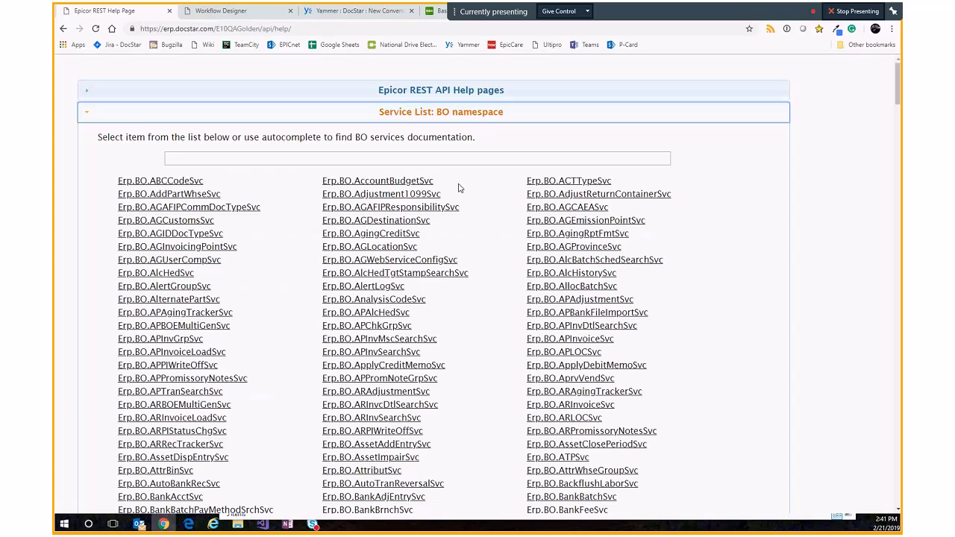
{"action": "key", "text": "ctrl+f"}
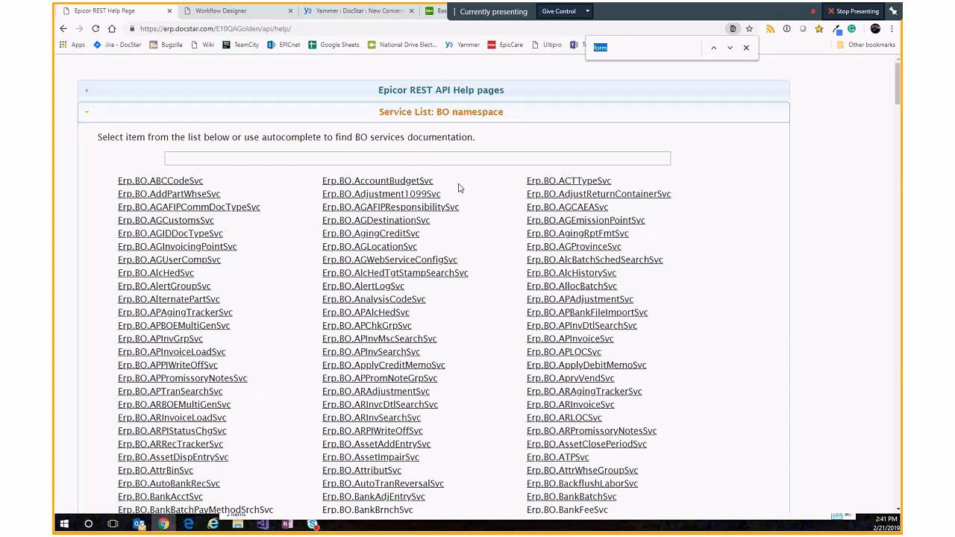
{"action": "type", "text": "sale"}
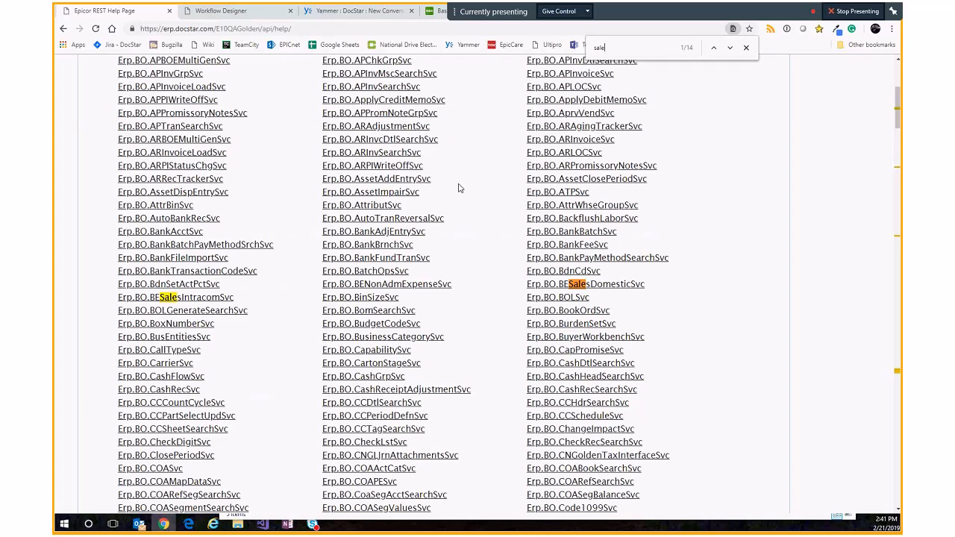
{"action": "type", "text": "sorder"}
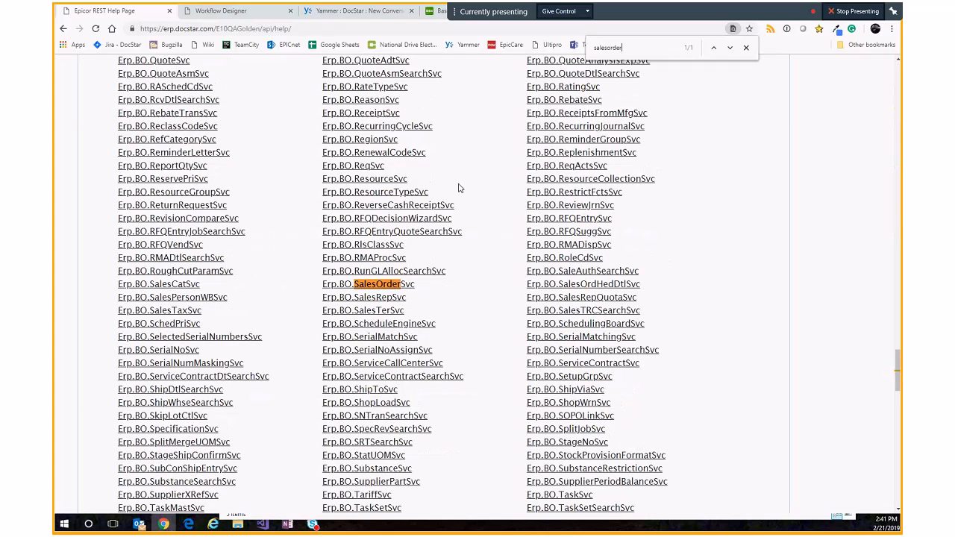
{"action": "left_click", "coordinate": [378, 287]}
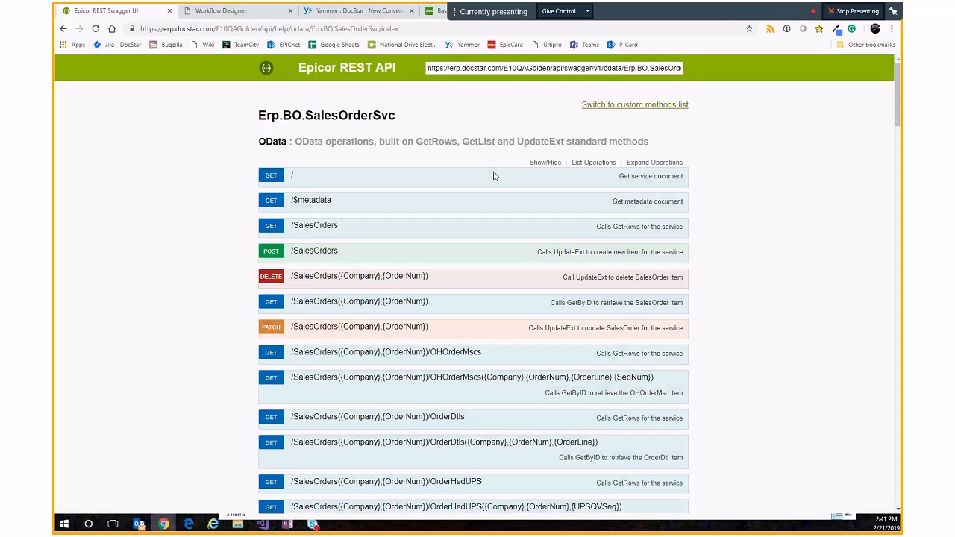
Step: Expand the DELETE SalesOrders operation to examine its Company and OrderNum parameters, then open and close the GET SalesOrders operation
{"action": "left_click", "coordinate": [323, 281]}
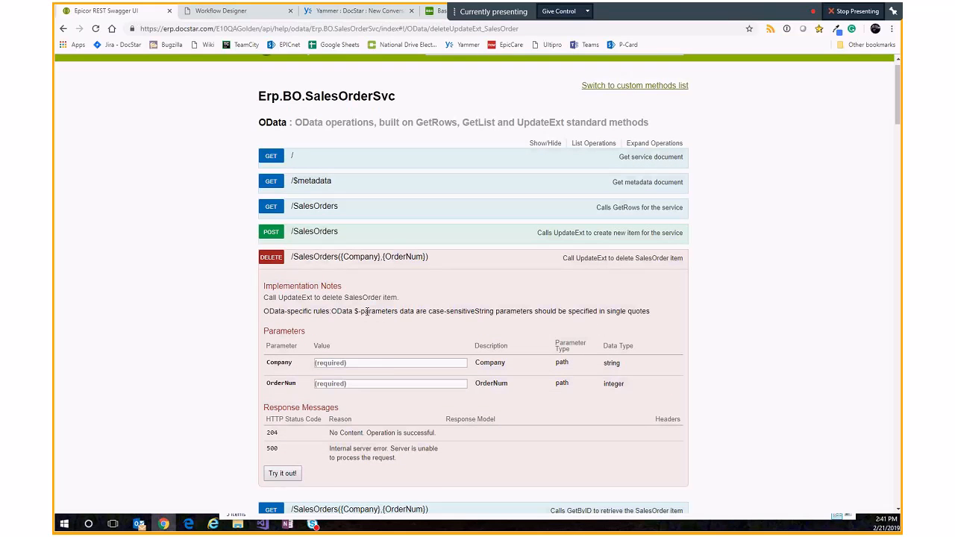
{"action": "scroll", "coordinate": [373, 298], "scroll_direction": "down", "scroll_amount": 1}
{"action": "left_click", "coordinate": [377, 281]}
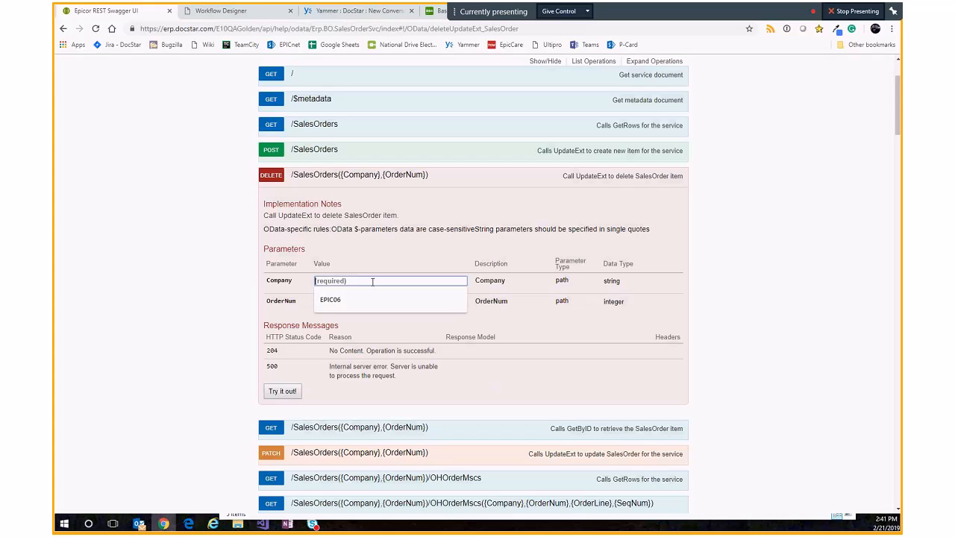
{"action": "left_click", "coordinate": [276, 308]}
{"action": "left_click", "coordinate": [364, 302]}
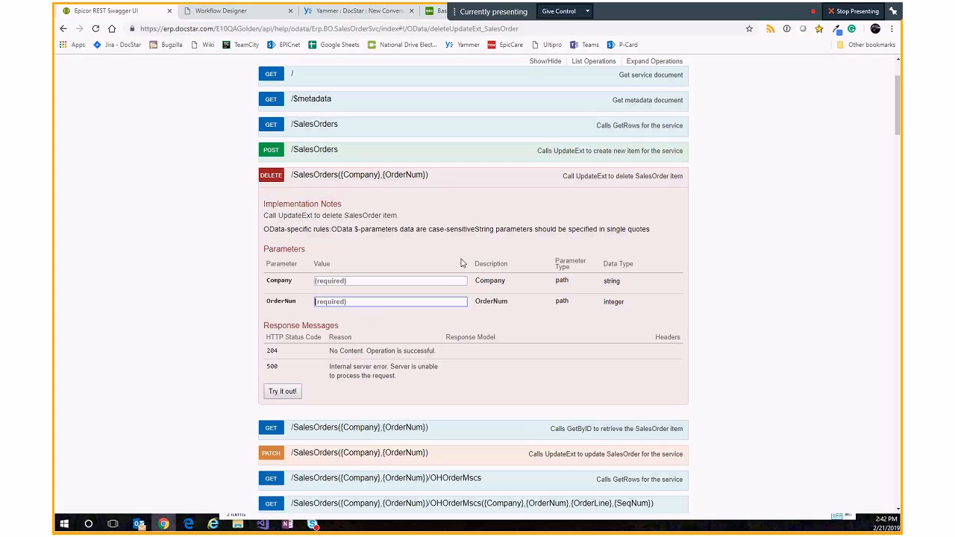
{"action": "left_click", "coordinate": [312, 126]}
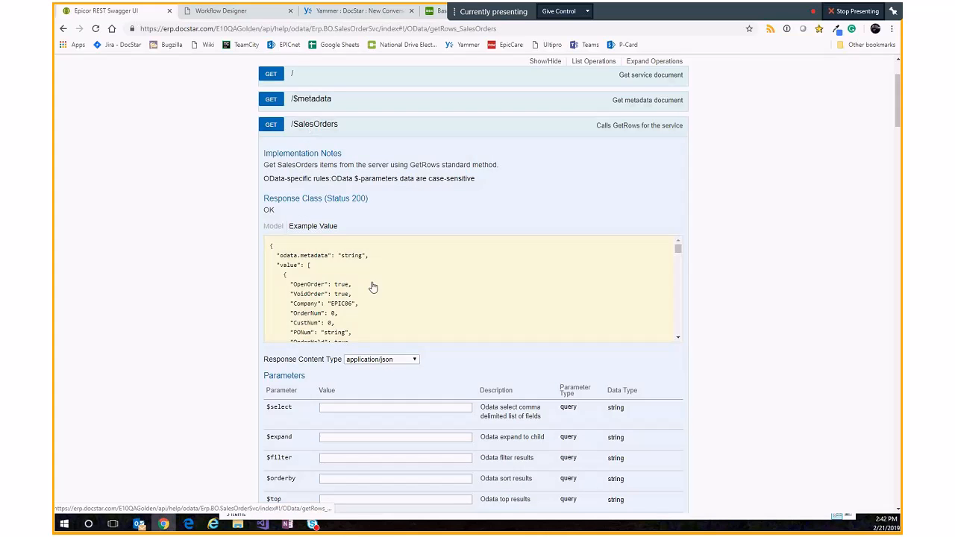
{"action": "left_click", "coordinate": [307, 126]}
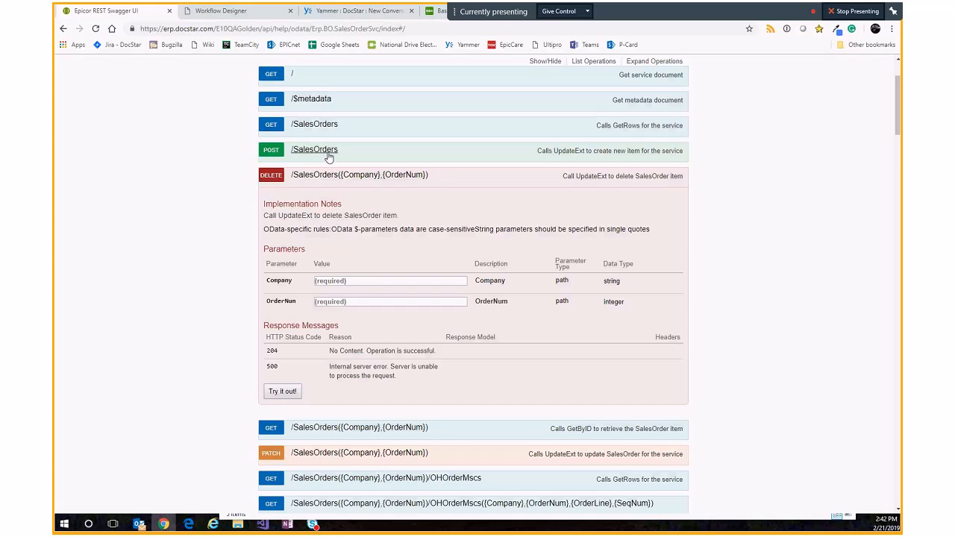
Step: Run the GET SalesOrders by Company and OrderNum operation with Company EPIC06 and OrderNum 5005
{"action": "scroll", "coordinate": [359, 204], "scroll_direction": "down", "scroll_amount": 3}
{"action": "left_click", "coordinate": [359, 174]}
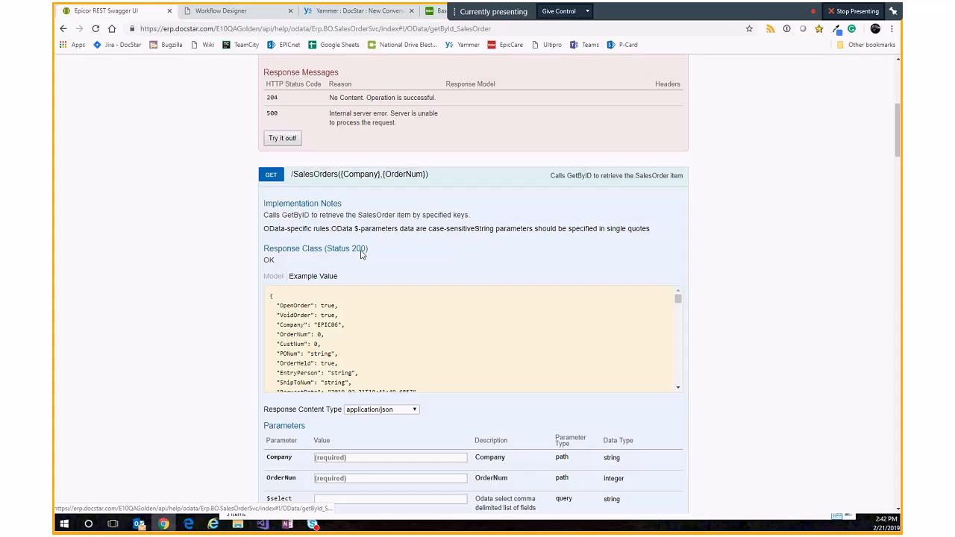
{"action": "left_click", "coordinate": [365, 456]}
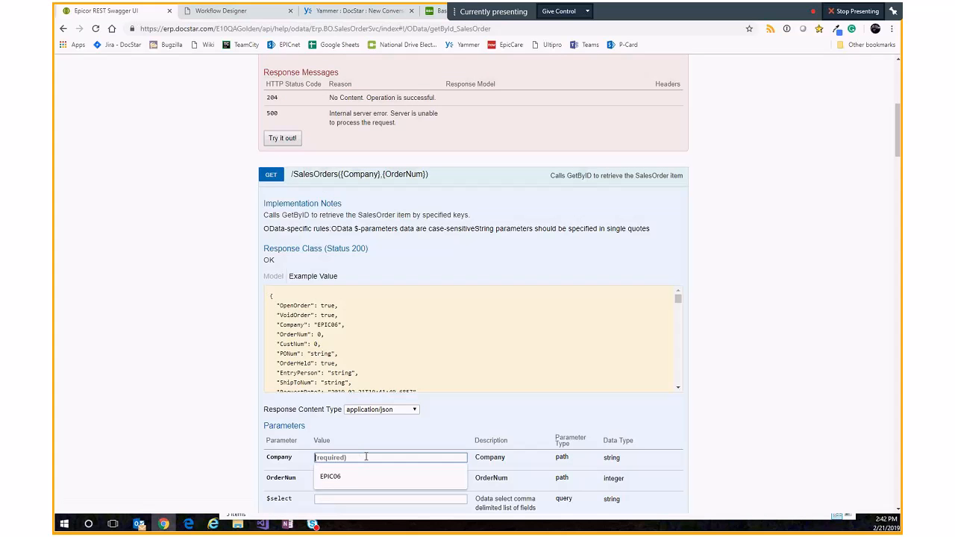
{"action": "left_click", "coordinate": [364, 475]}
{"action": "left_click", "coordinate": [357, 478]}
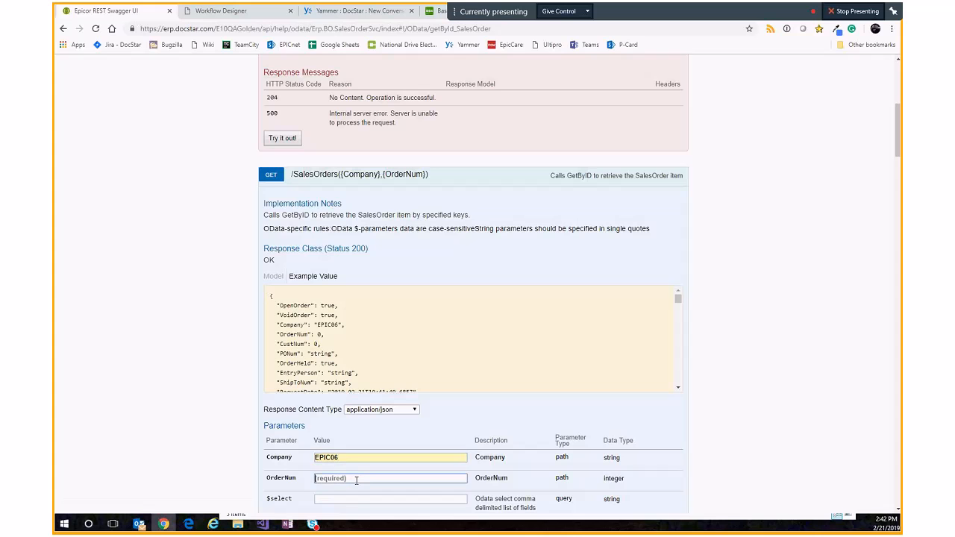
{"action": "type", "text": "5005"}
{"action": "scroll", "coordinate": [356, 480], "scroll_direction": "down", "scroll_amount": 3}
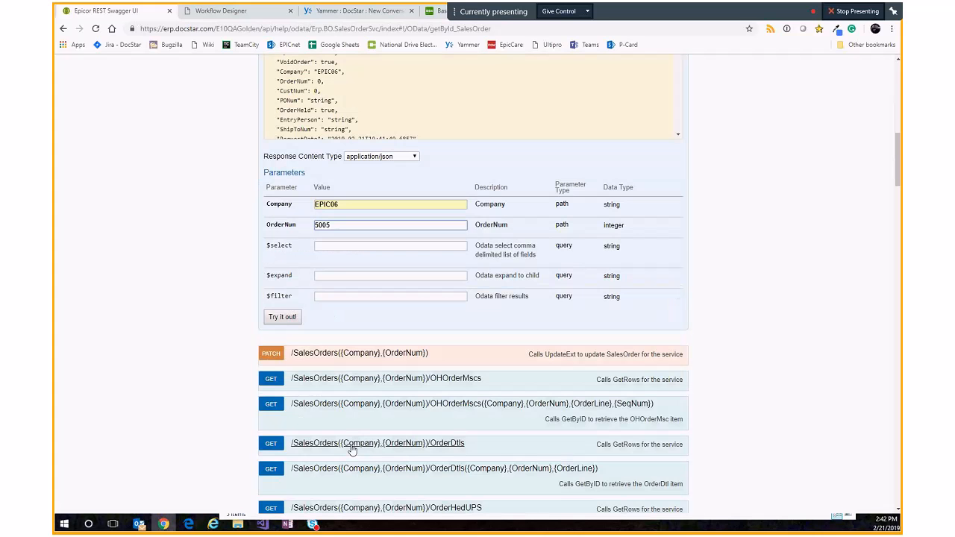
{"action": "left_click", "coordinate": [281, 318]}
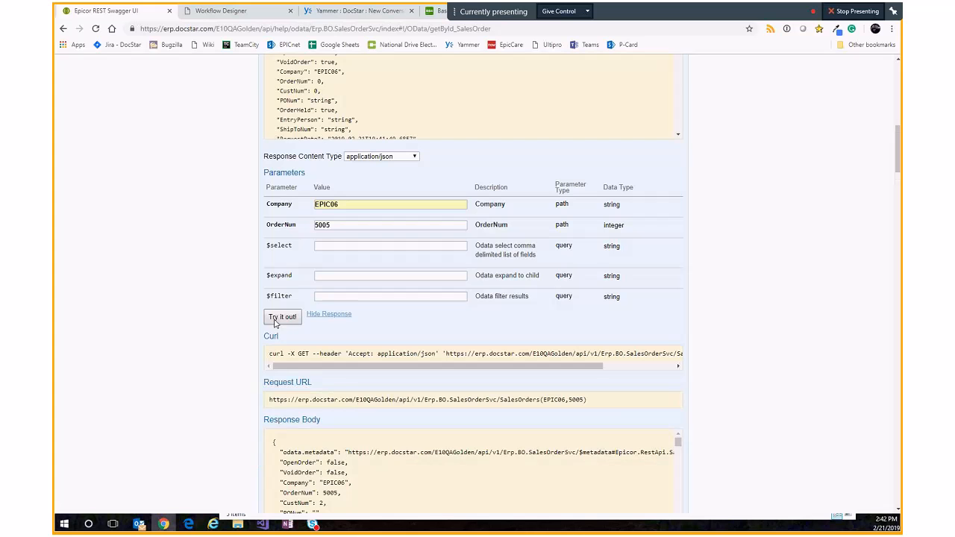
Step: Scroll through the returned response body and select the generated request URL
{"action": "scroll", "coordinate": [293, 405], "scroll_direction": "down", "scroll_amount": 2}
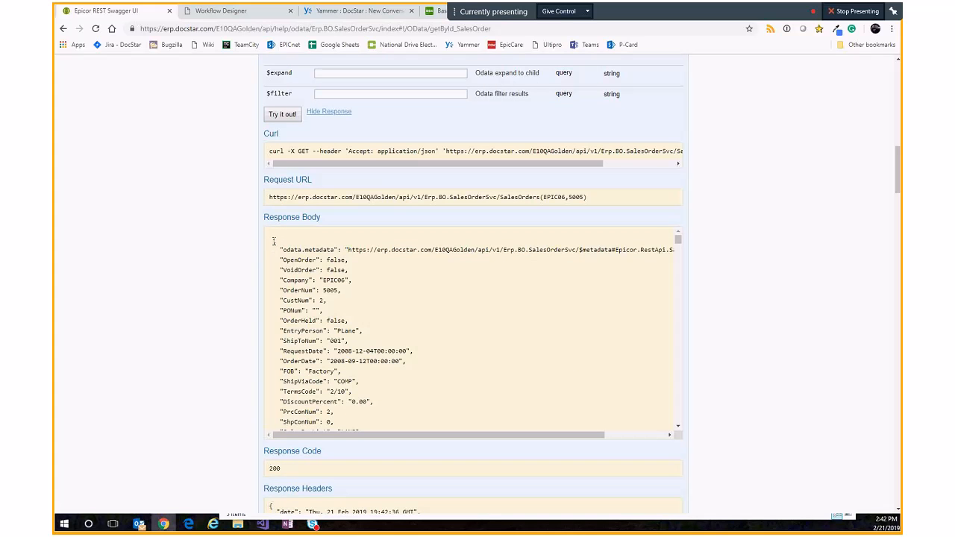
{"action": "left_click_drag", "start_coordinate": [272, 240], "coordinate": [275, 241]}
{"action": "double_click", "coordinate": [300, 260]}
{"action": "scroll", "coordinate": [377, 364], "scroll_direction": "down", "scroll_amount": 5}
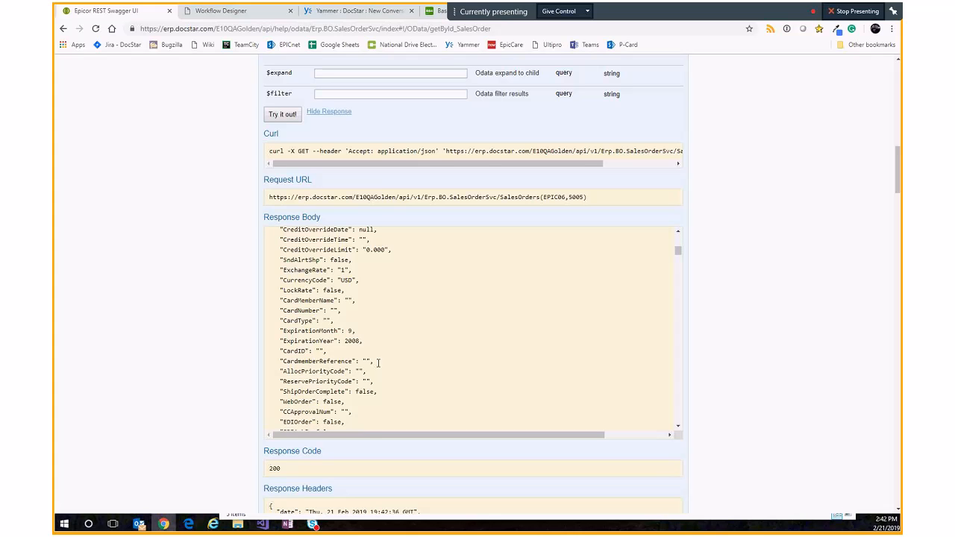
{"action": "scroll", "coordinate": [377, 363], "scroll_direction": "up", "scroll_amount": 3}
{"action": "left_click_drag", "start_coordinate": [269, 197], "coordinate": [622, 206]}
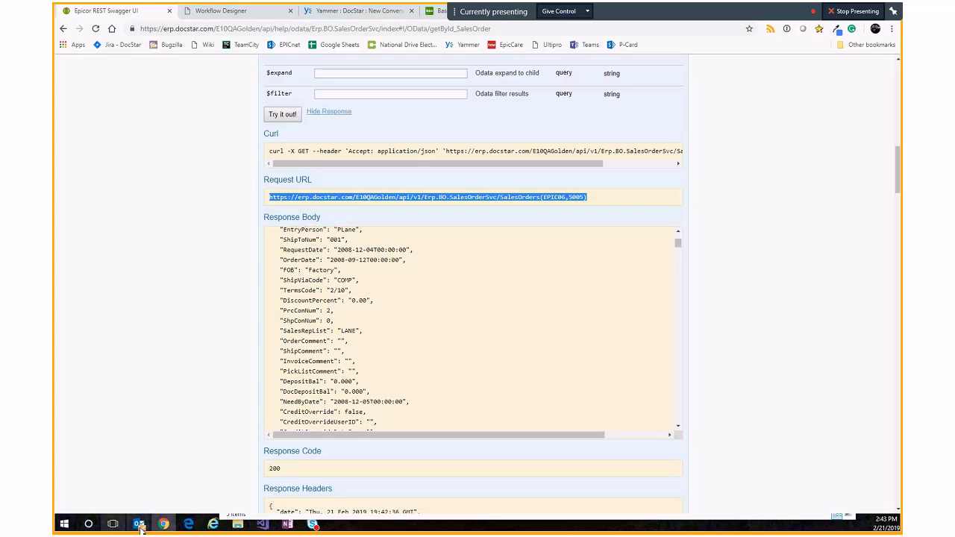
{"action": "mouse_move", "coordinate": [141, 526]}
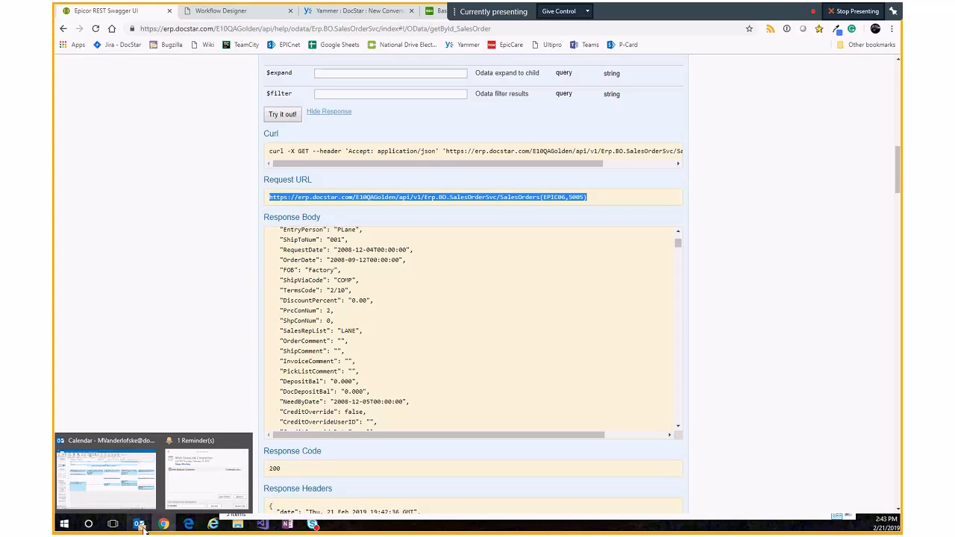